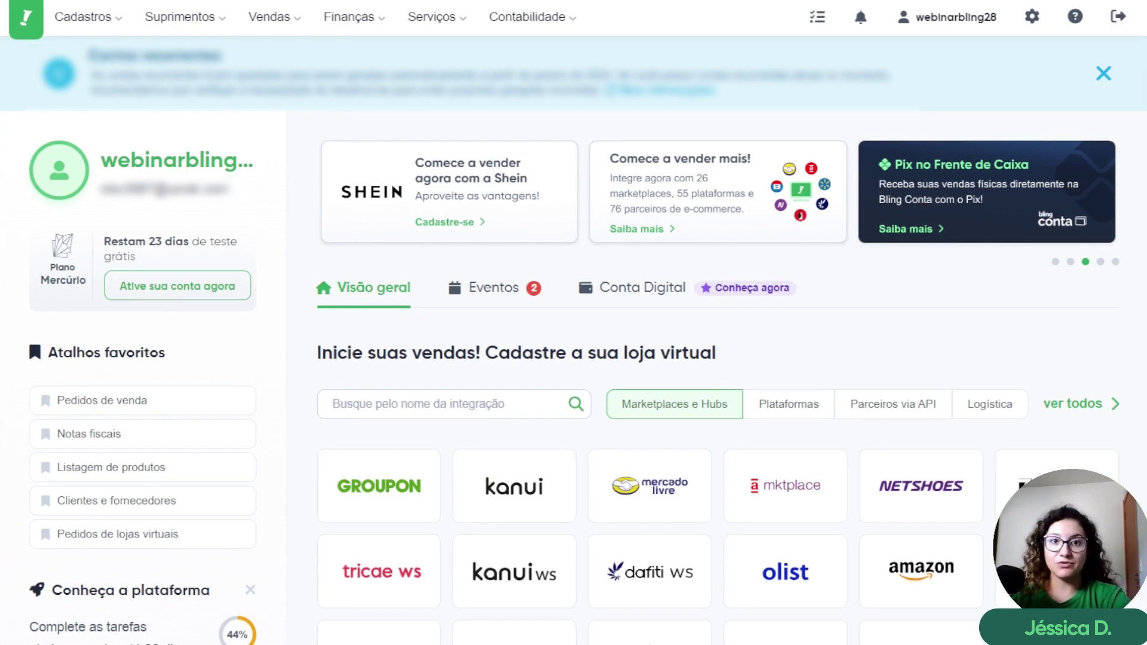
Step: Start a new product registration from the product list and name it "Kit Lápis + Borracha"
left_click(93, 18)
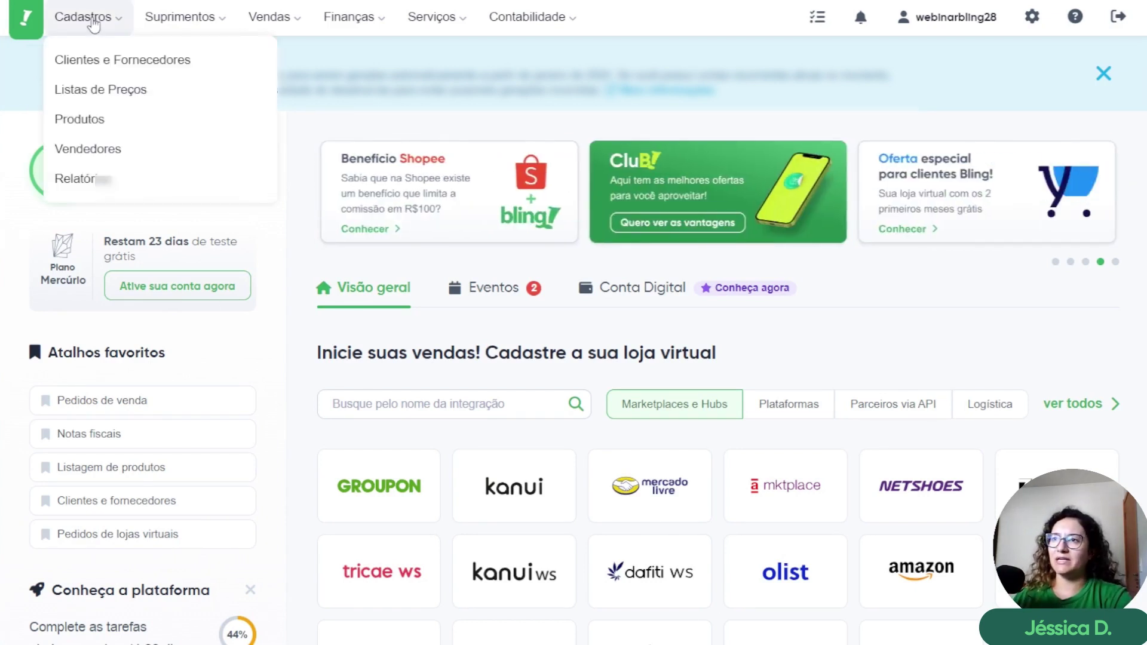
left_click(92, 120)
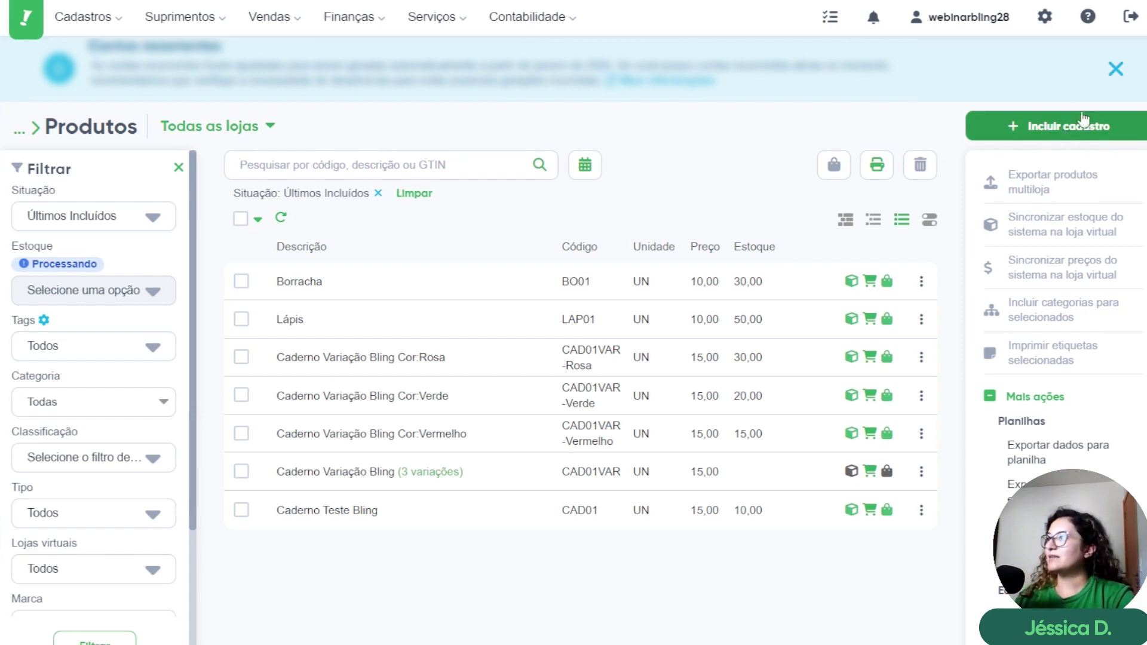
left_click(1073, 136)
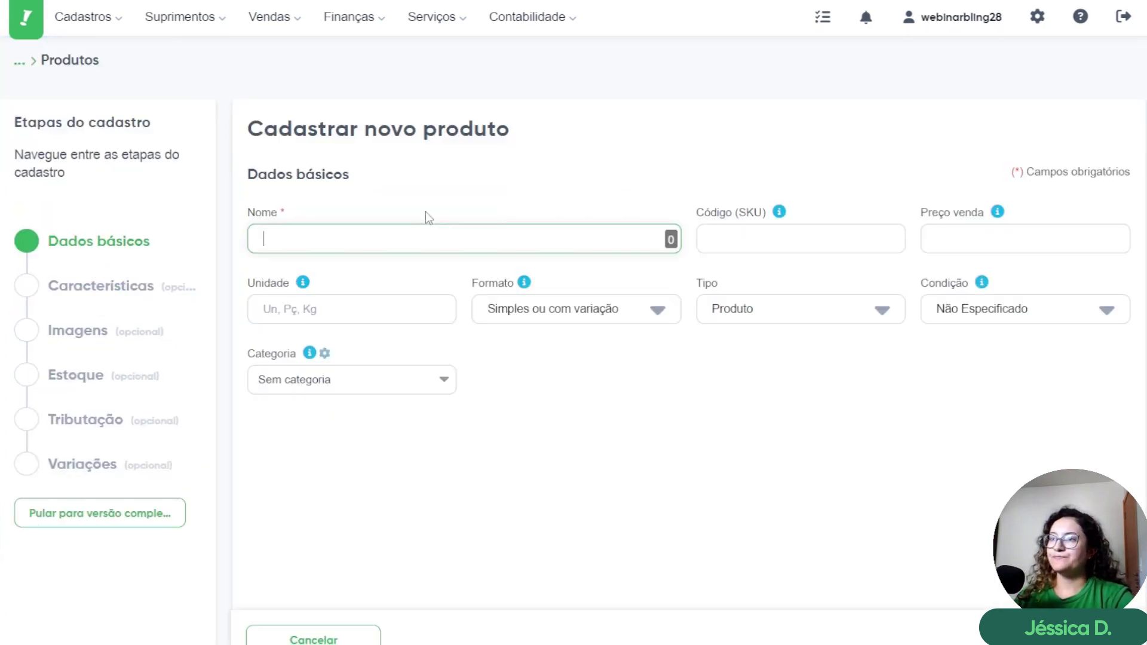
type("Kit ")
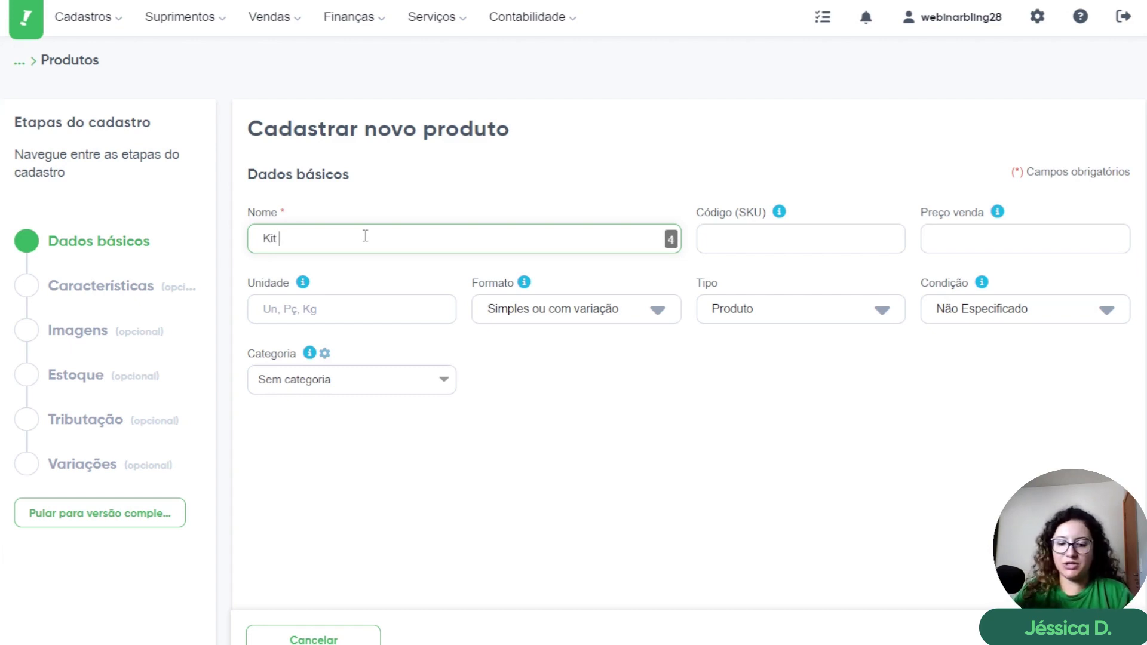
type("Lápis + Borracha")
Step: Set the kit's SKU code to Kit01, its sale price to 20,00 and its unit to UN
left_click(802, 236)
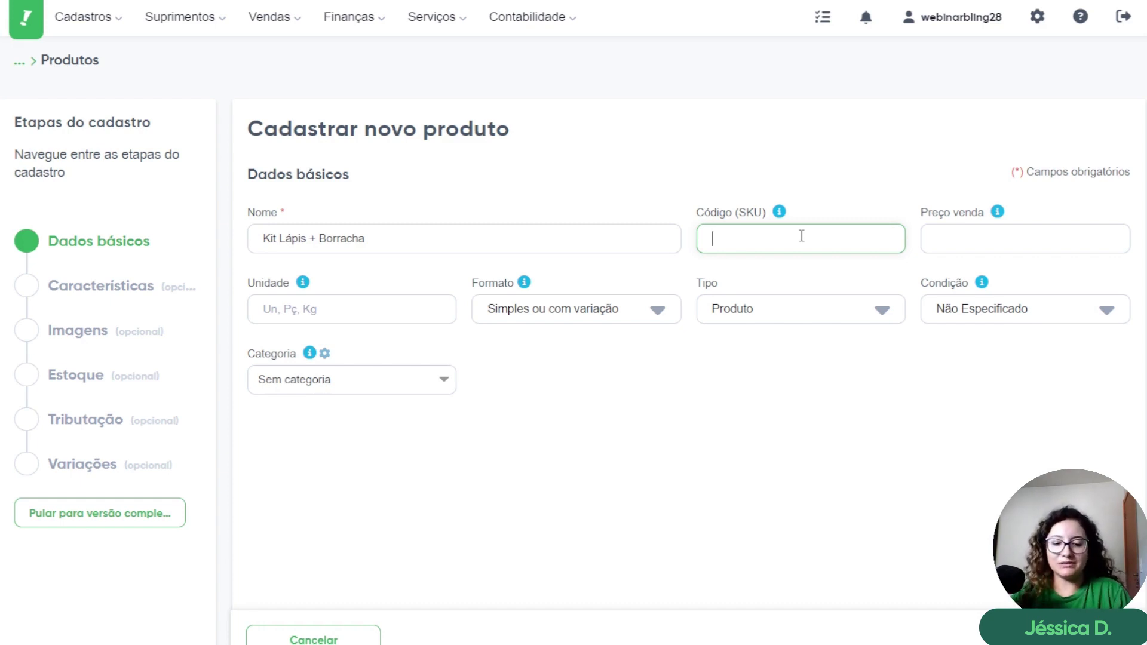
type("Kit01")
key("Tab")
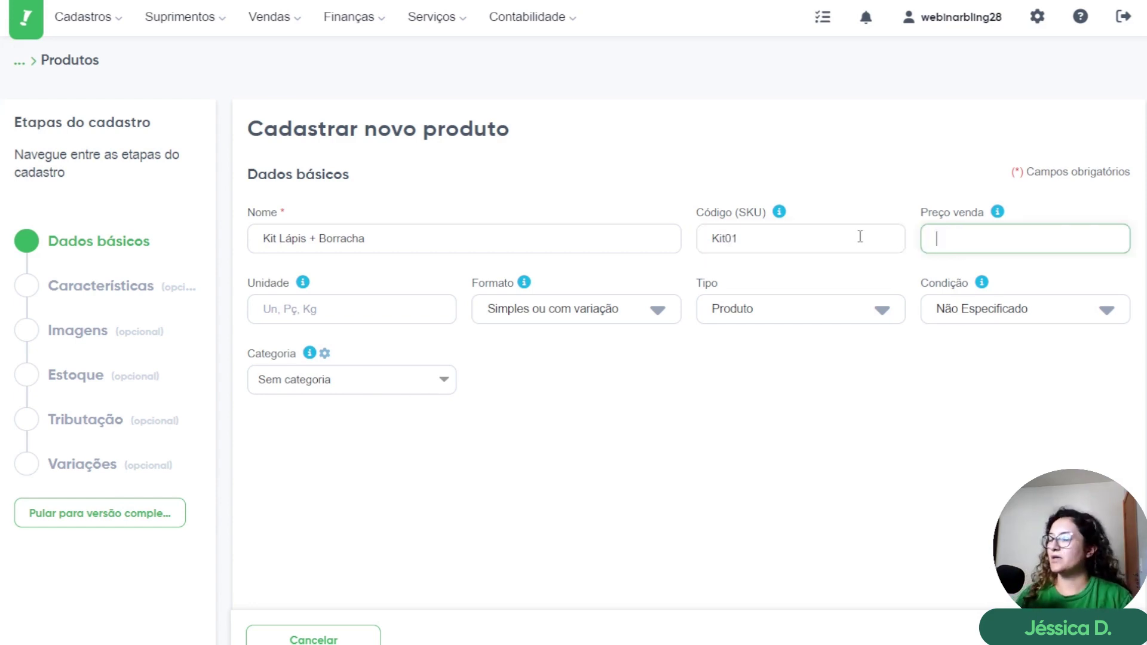
type("20,00")
key("Tab")
type("UN")
key("Tab")
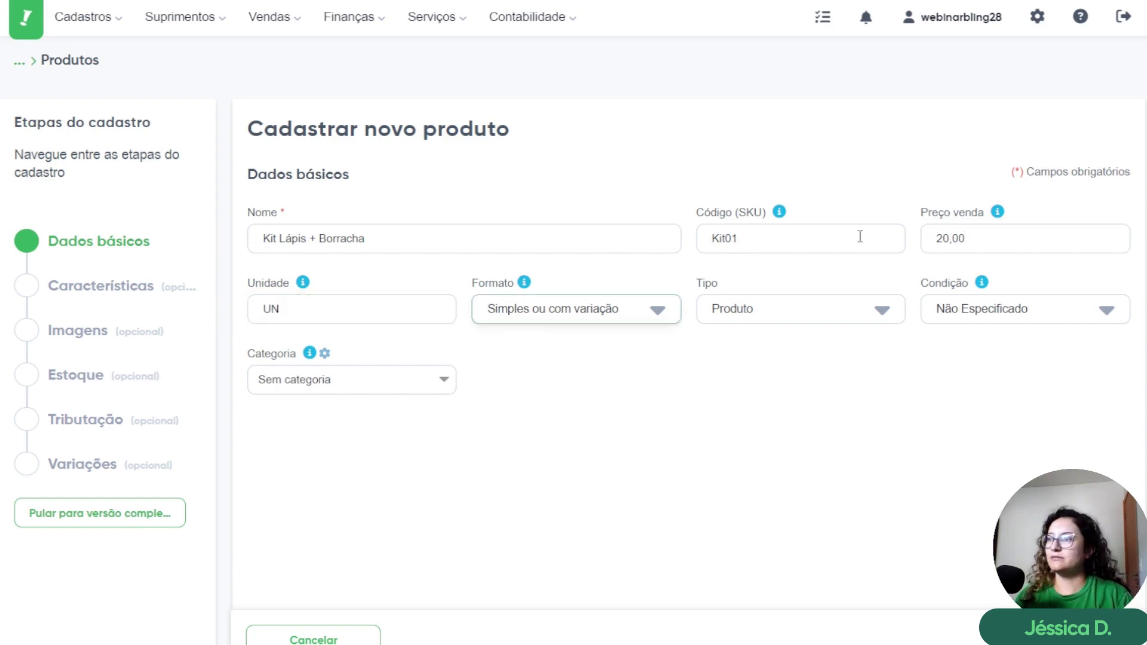
Step: Set the format to Com composição and the condition to Novo, and advance to the Características stage
left_click(540, 328)
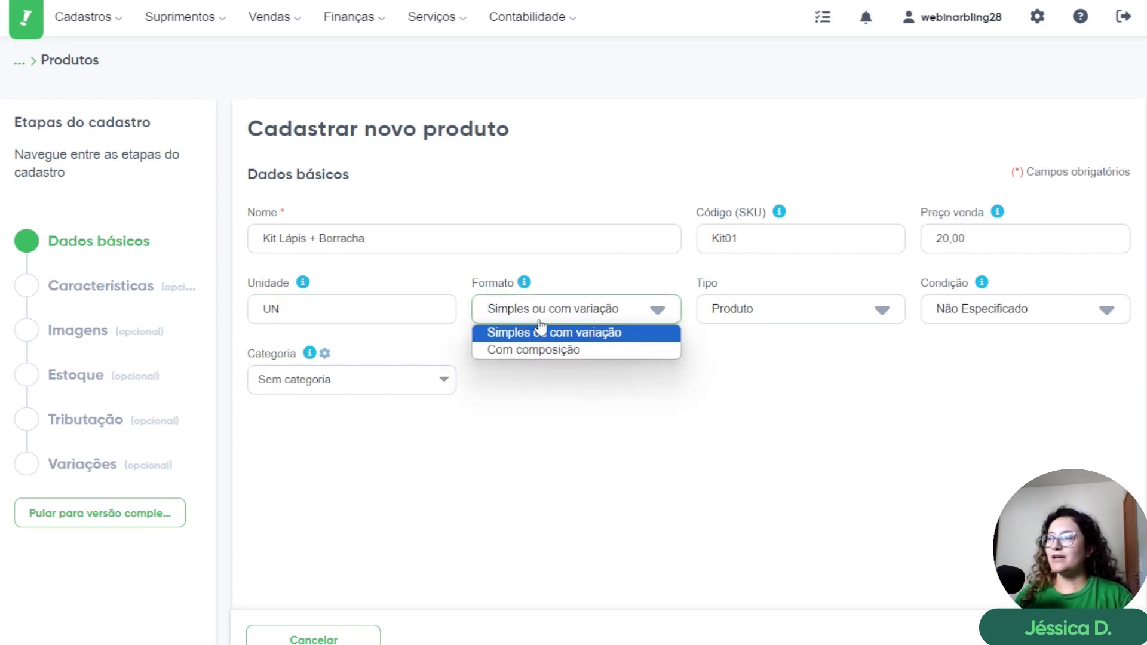
left_click(543, 352)
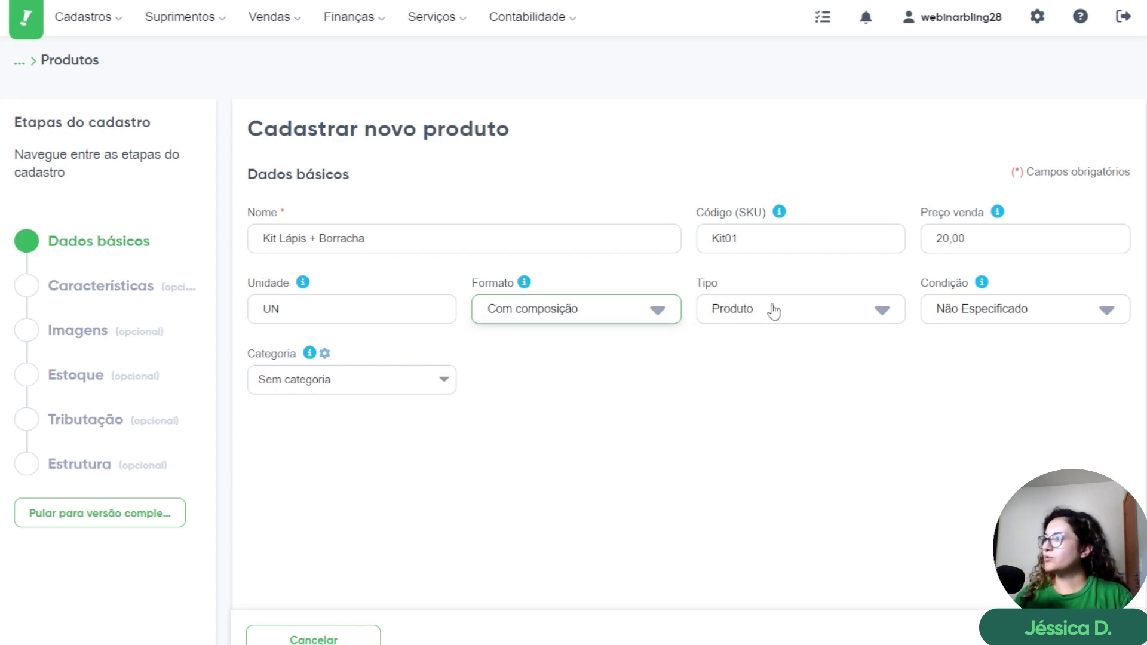
left_click(991, 310)
left_click(955, 348)
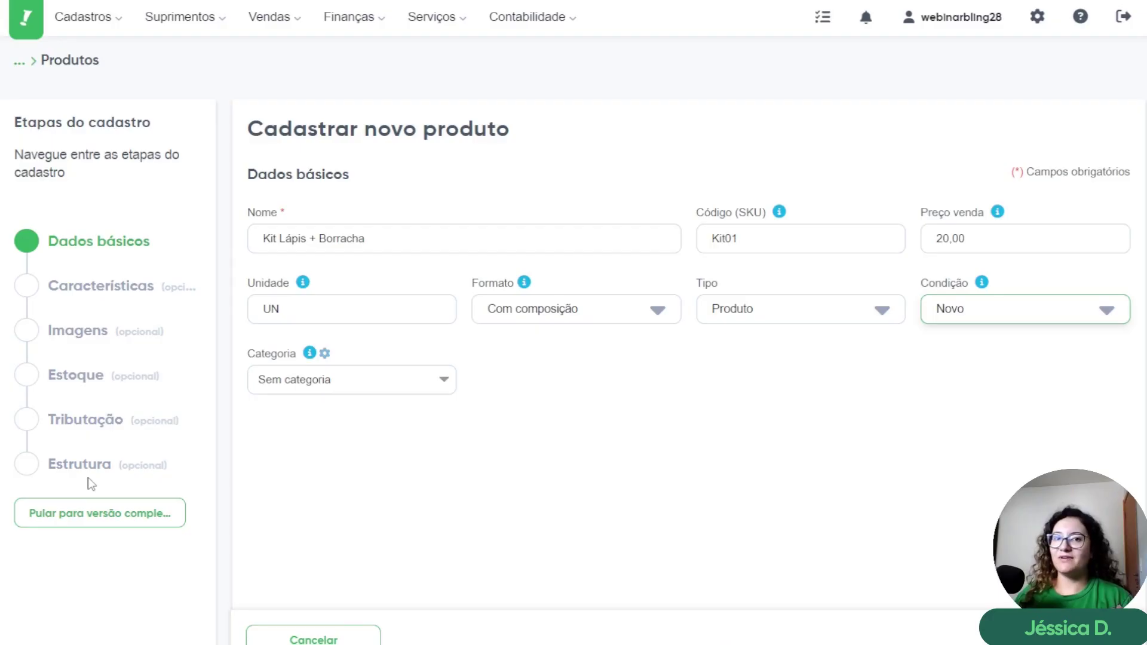
left_click(966, 612)
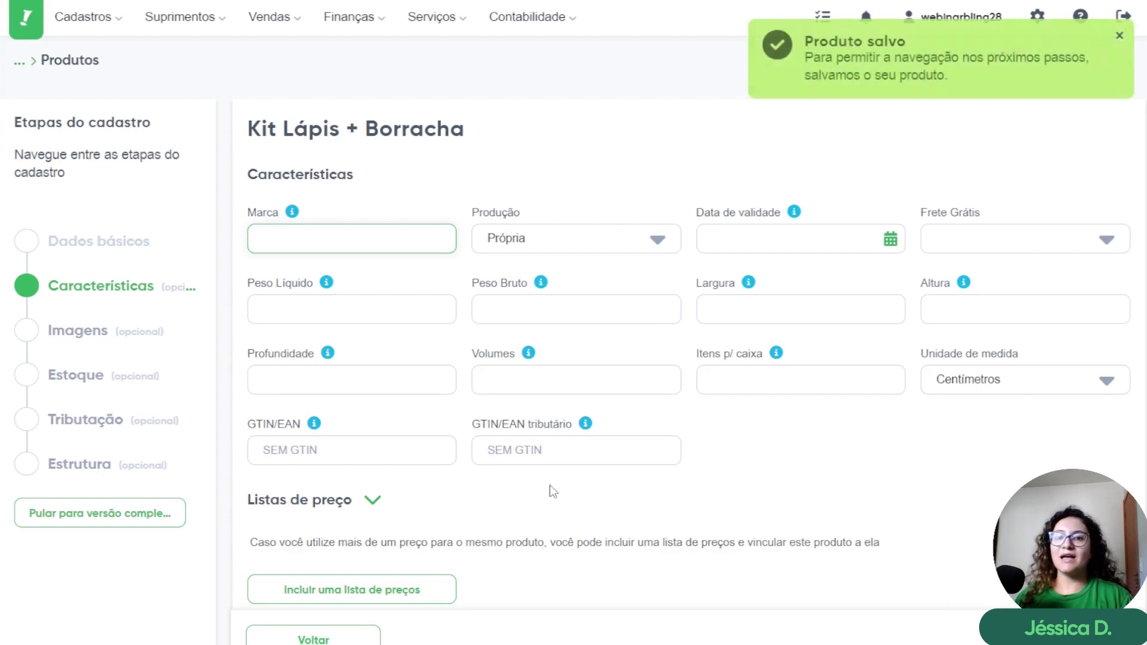
Step: Enter Bling as the product's brand and set free shipping (Frete Grátis) to Não
type("Bling")
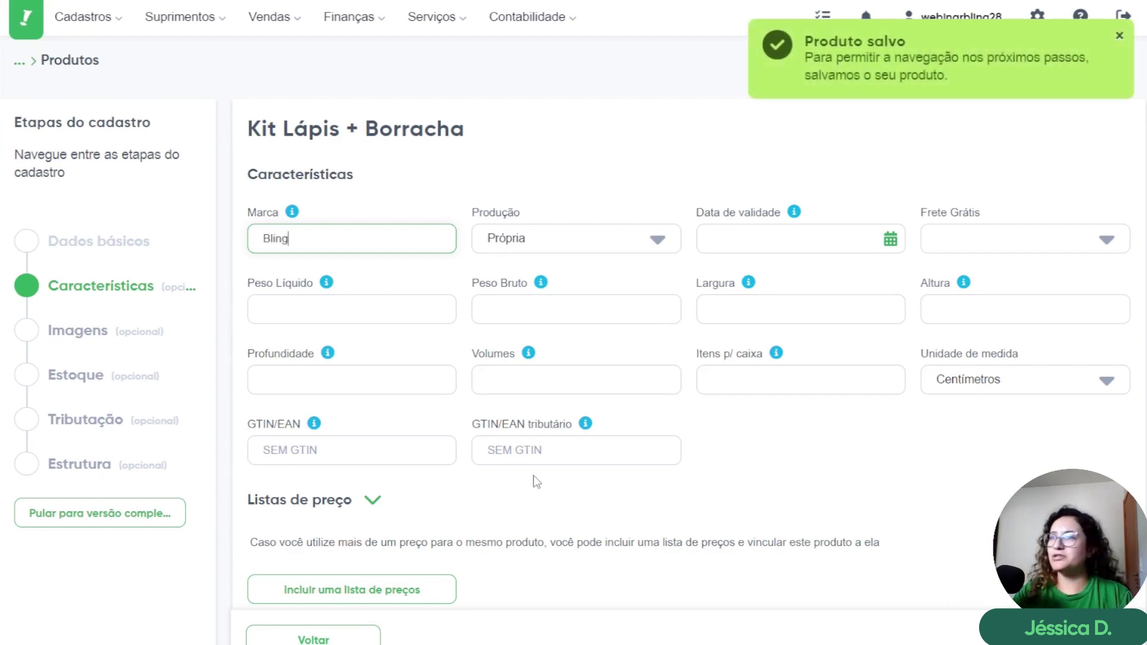
key("Tab")
key("Tab")
key("Tab")
left_click(1035, 245)
left_click(936, 276)
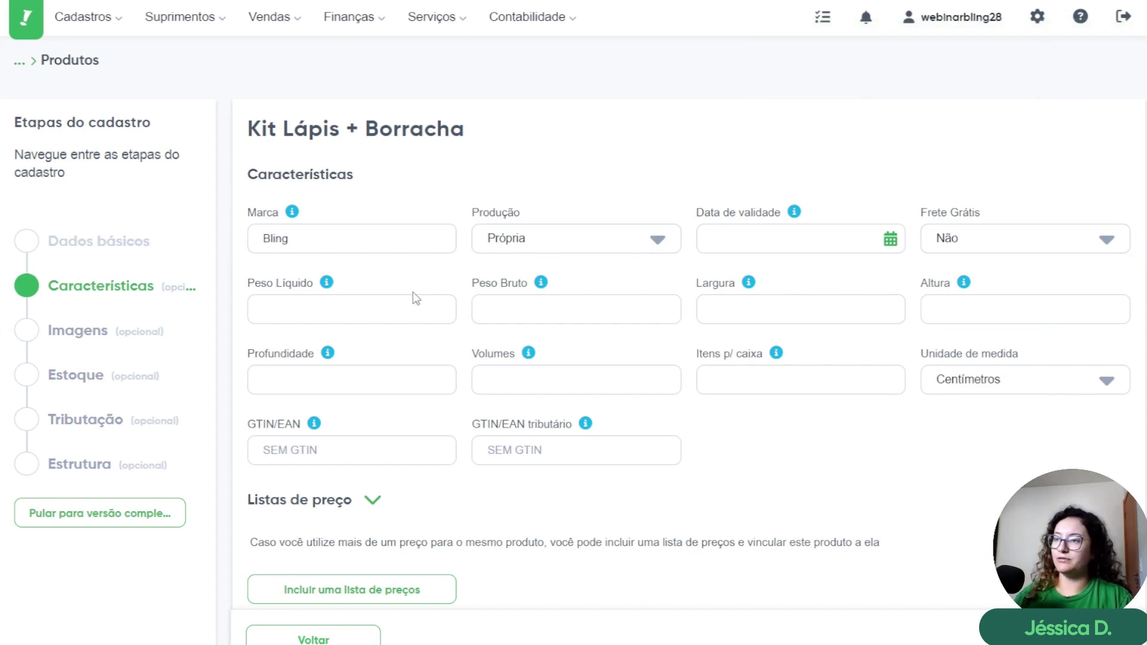
Step: Set the kit's net weight to 0,100 and its gross weight to 0,150
left_click(387, 308)
type("0,100")
key("Tab")
type("0,150")
key("Tab")
Step: Set the kit's dimensions to width 10, height 15 and depth 10 centimetres
key("Tab")
key("shift+Tab")
type("10")
key("Tab")
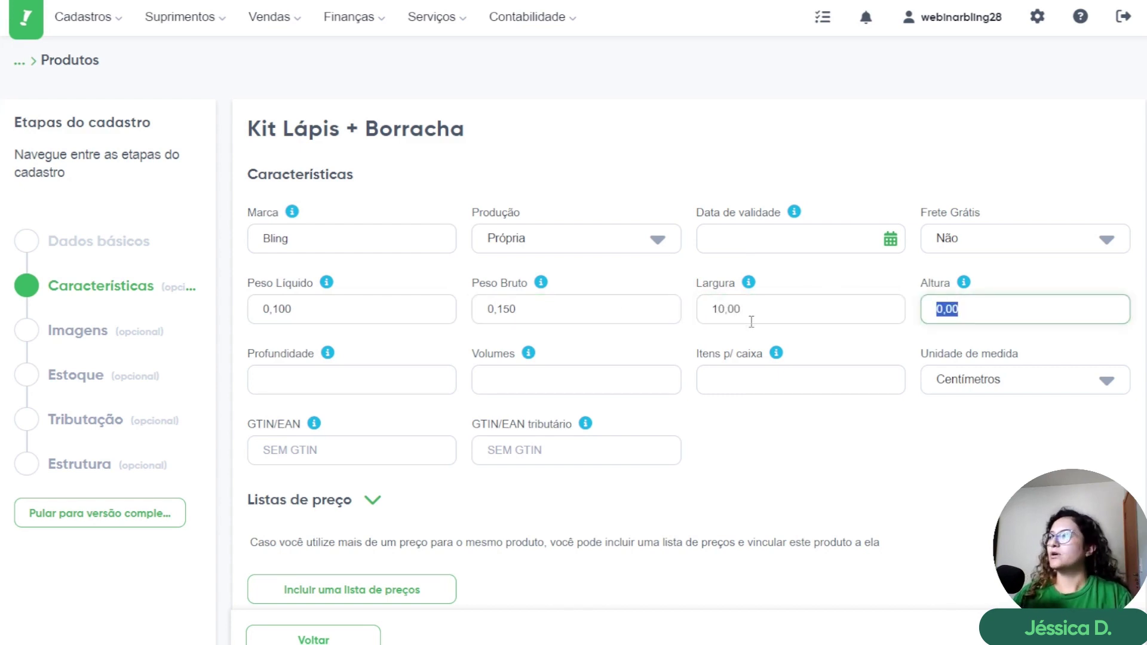
type("15")
key("Tab")
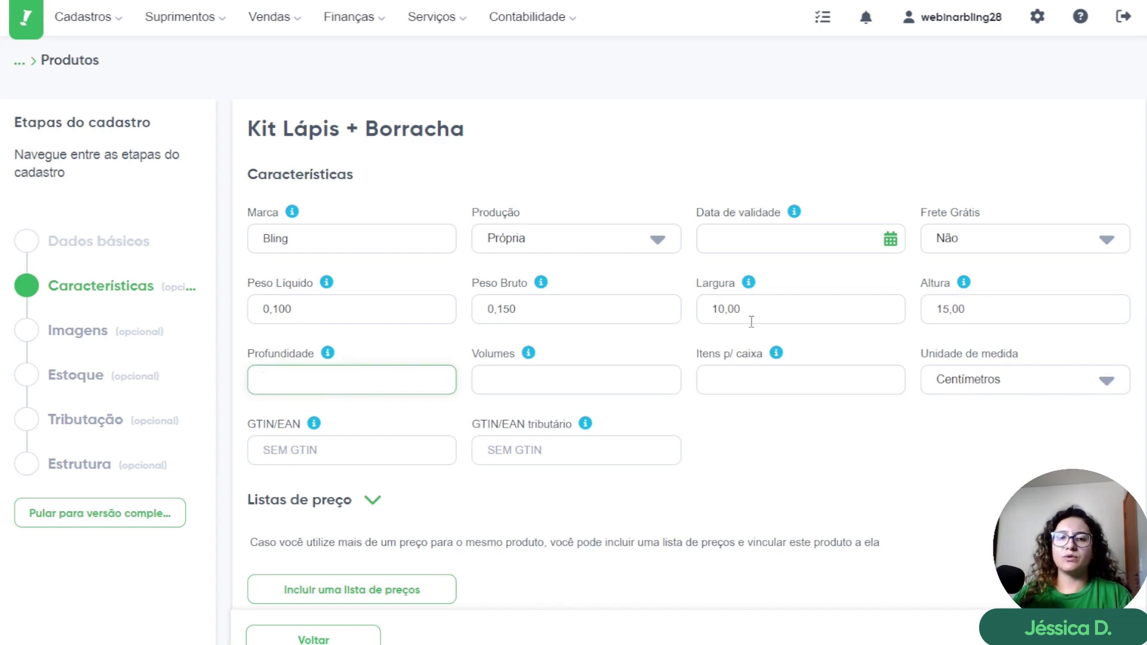
type("10")
key("Tab")
Step: Set the kit's number of volumes to 1 and its items per box to 1
type("1")
key("Tab")
type("1")
key("Tab")
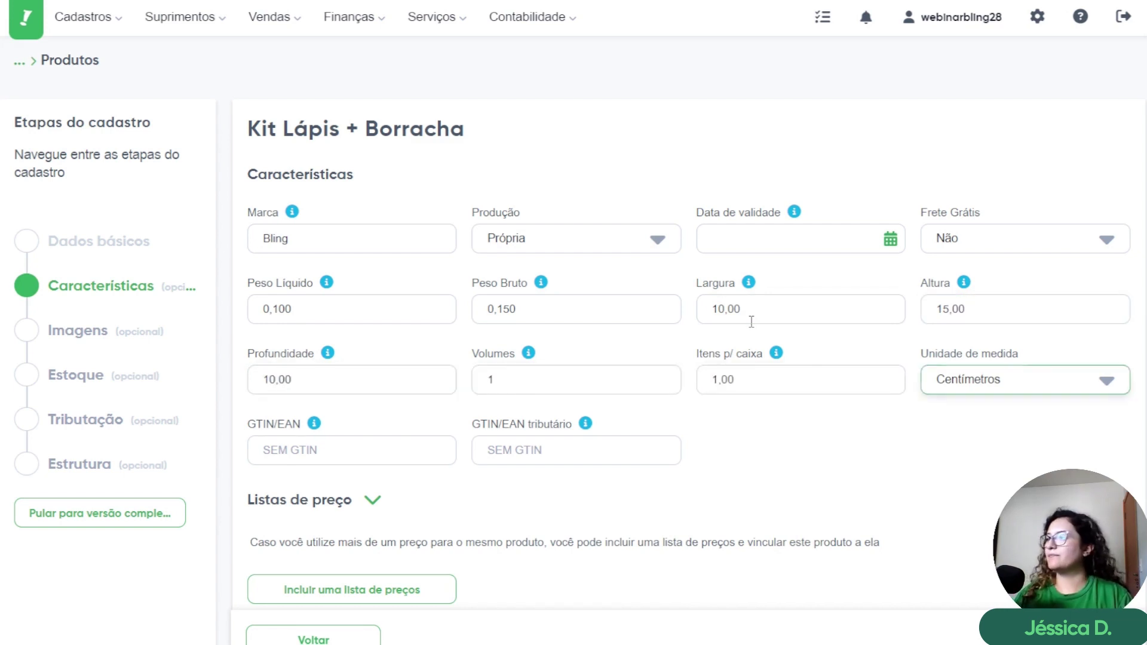
Step: Enter the text "Teste" further down the characteristics form and advance to the Imagens stage
scroll(737, 361, "down", 6)
left_click(487, 410)
type("Teste")
scroll(690, 405, "down", 1)
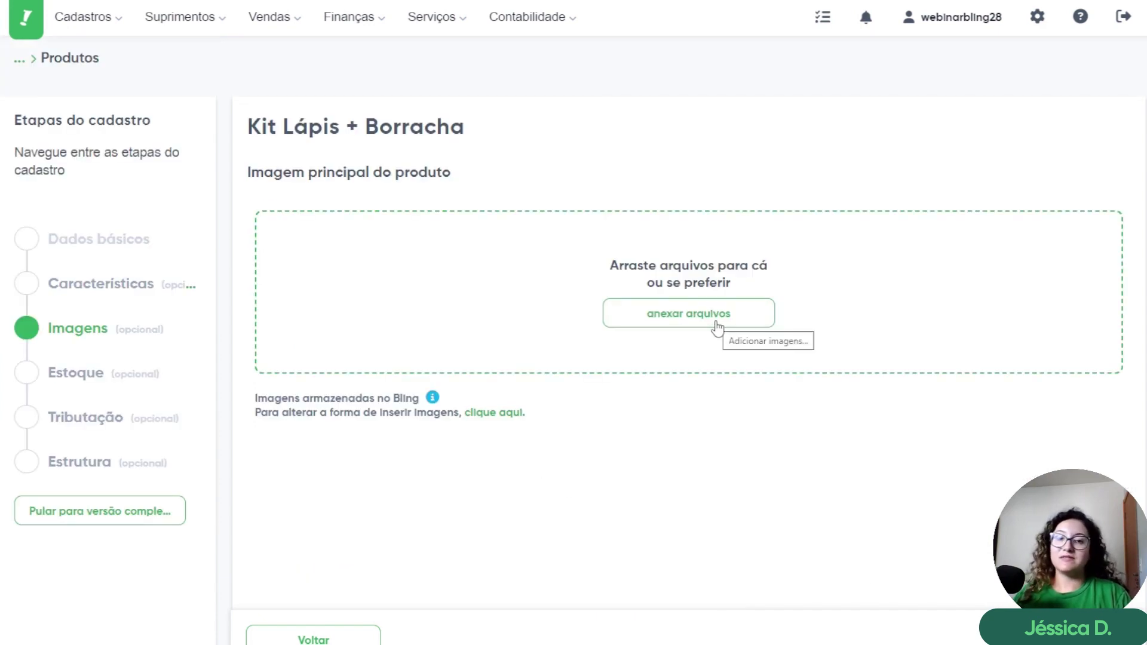
Step: View the stored image files, close the list without attaching any, and advance to the Estoque stage
left_click(671, 323)
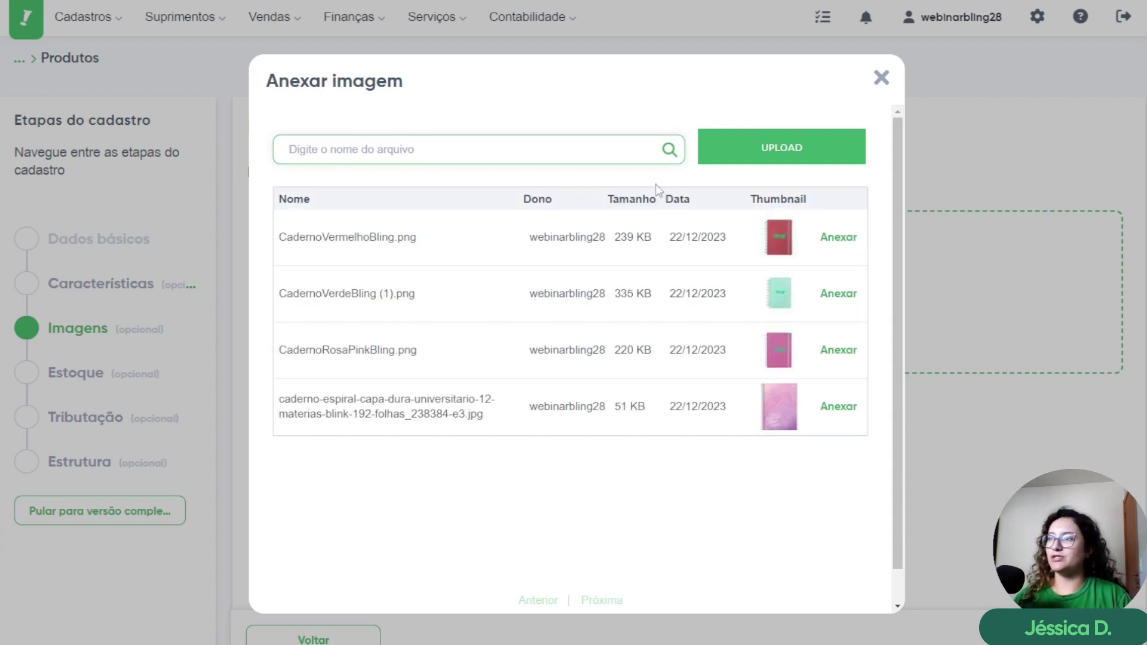
left_click(881, 79)
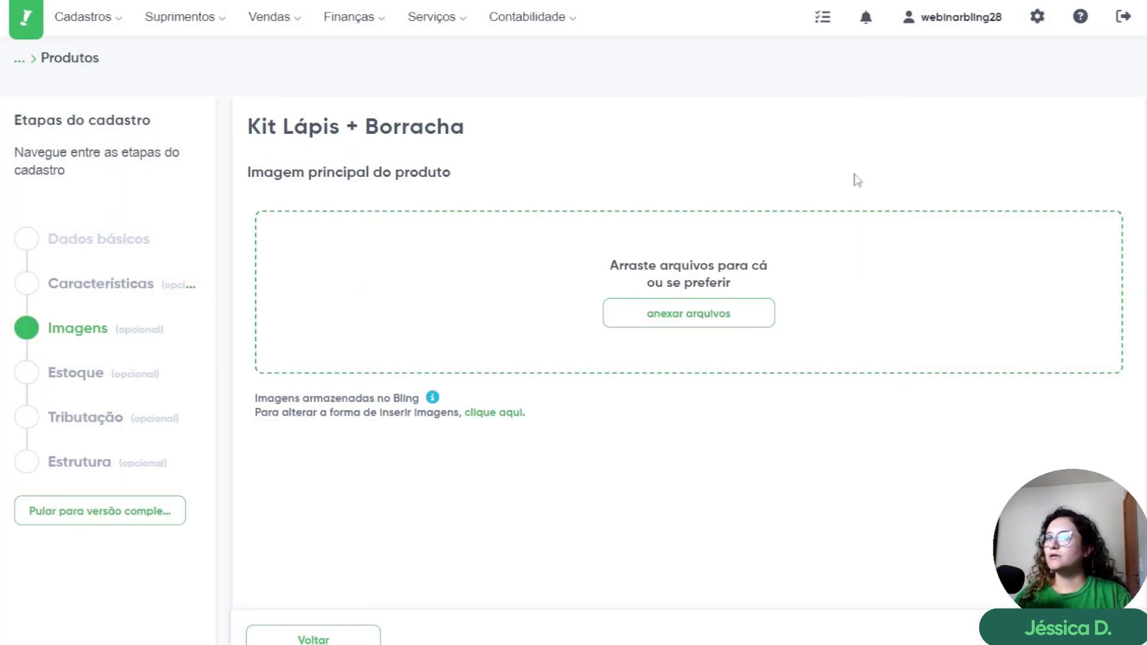
left_click(1027, 638)
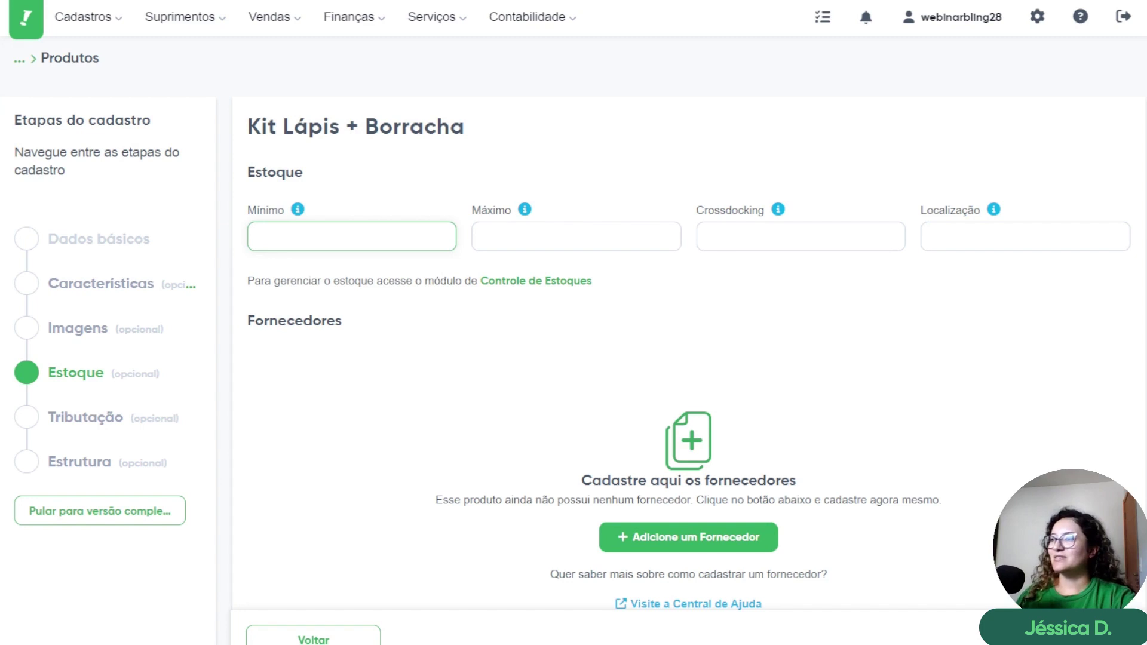
Step: Leave the stock stage blank, enter the tax code 4820.20.00 under Tributação, and advance to the Estrutura stage
key("Return")
left_click(709, 337)
type("4820.20.00")
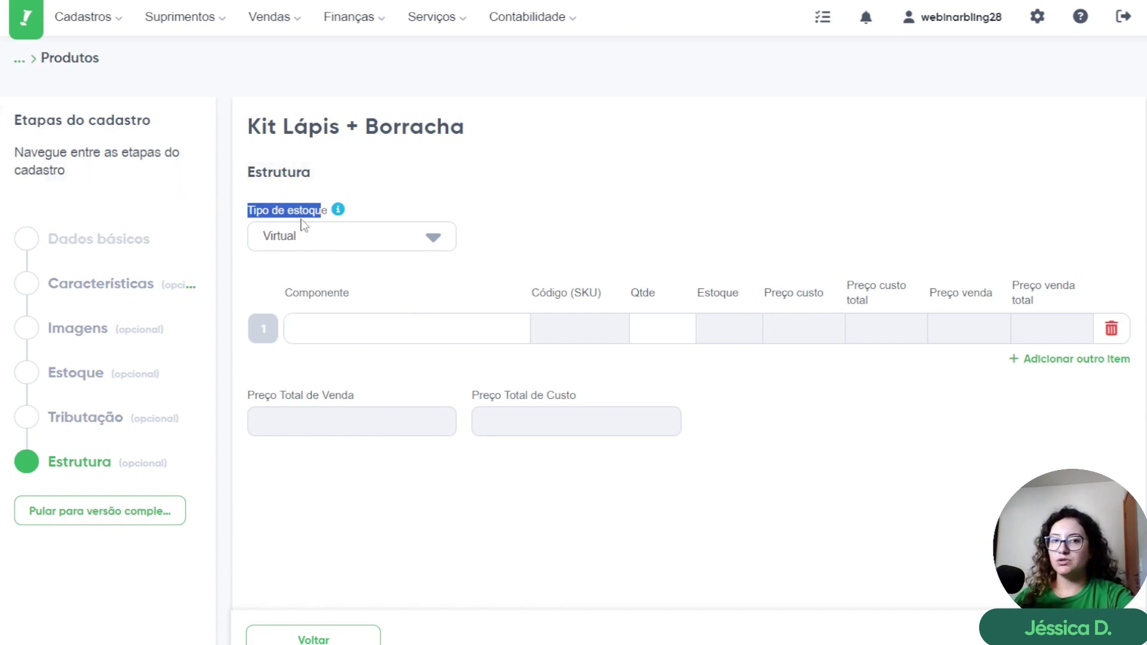
Step: Keep the kit's stock type as Virtual and open the list of registered products for reference
left_click(310, 248)
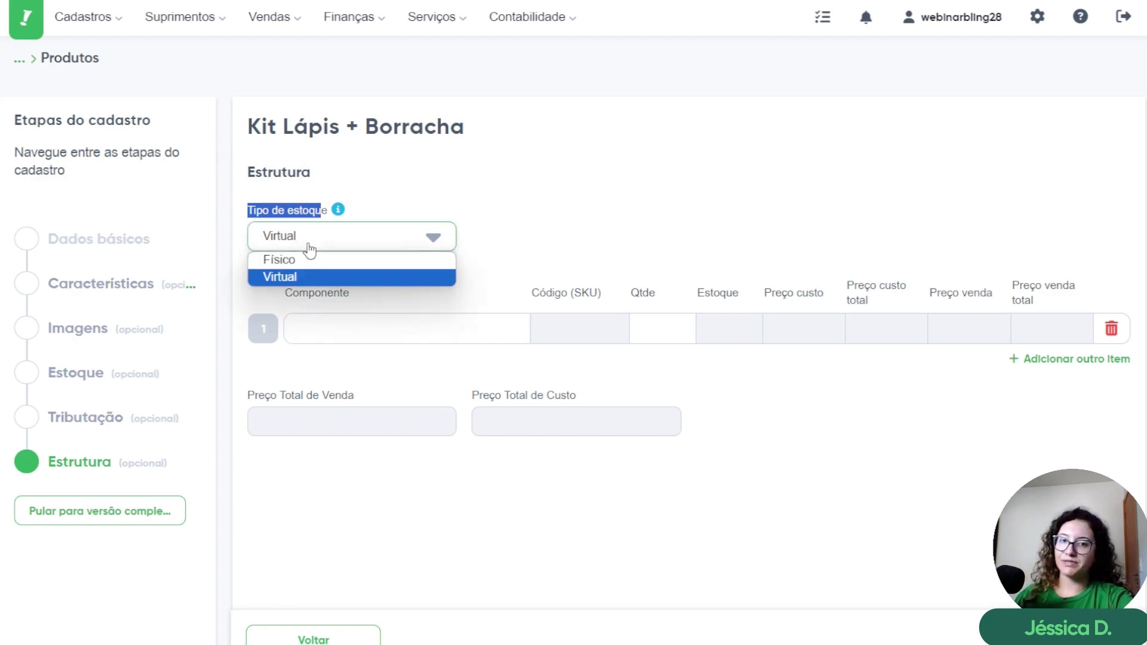
left_click(293, 283)
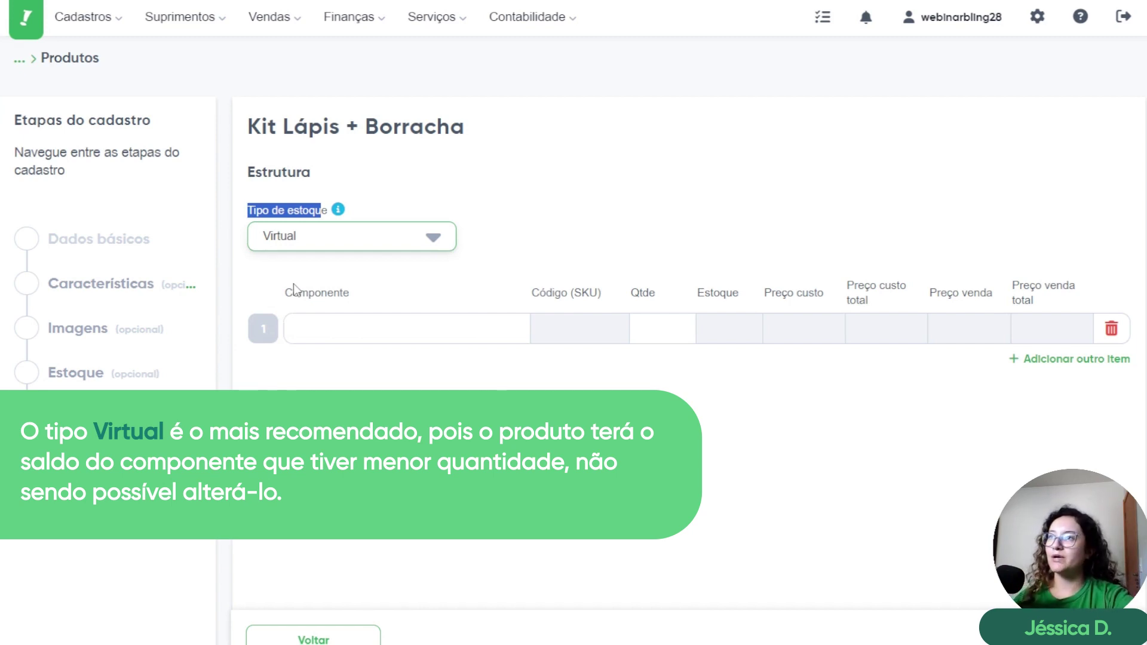
left_click(100, 27)
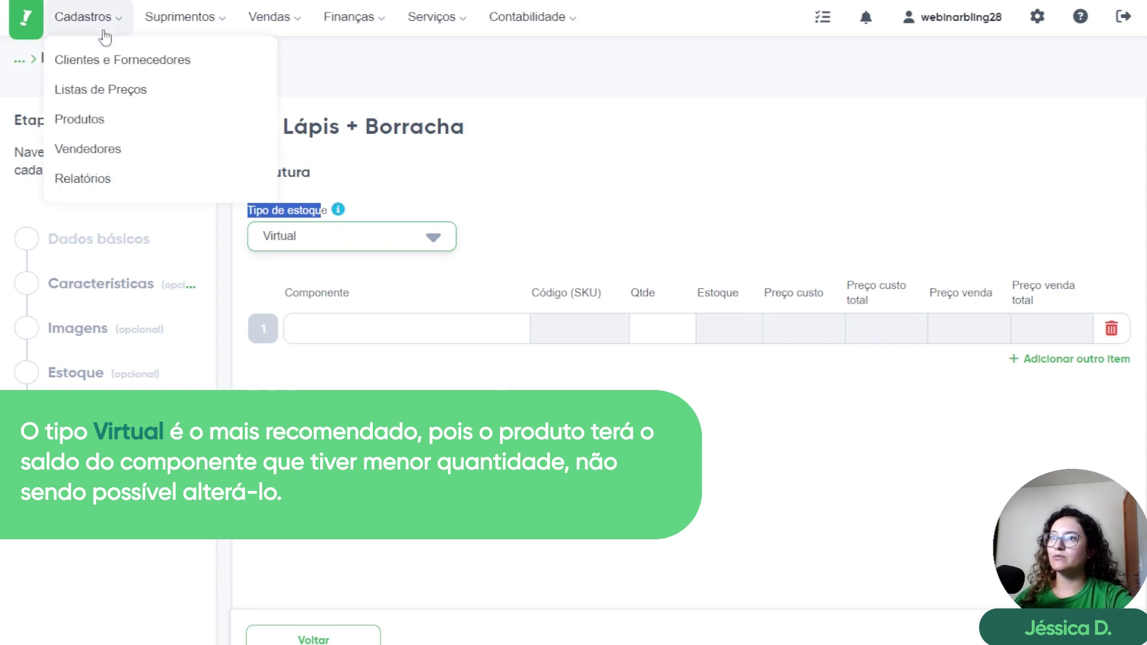
left_click(97, 120)
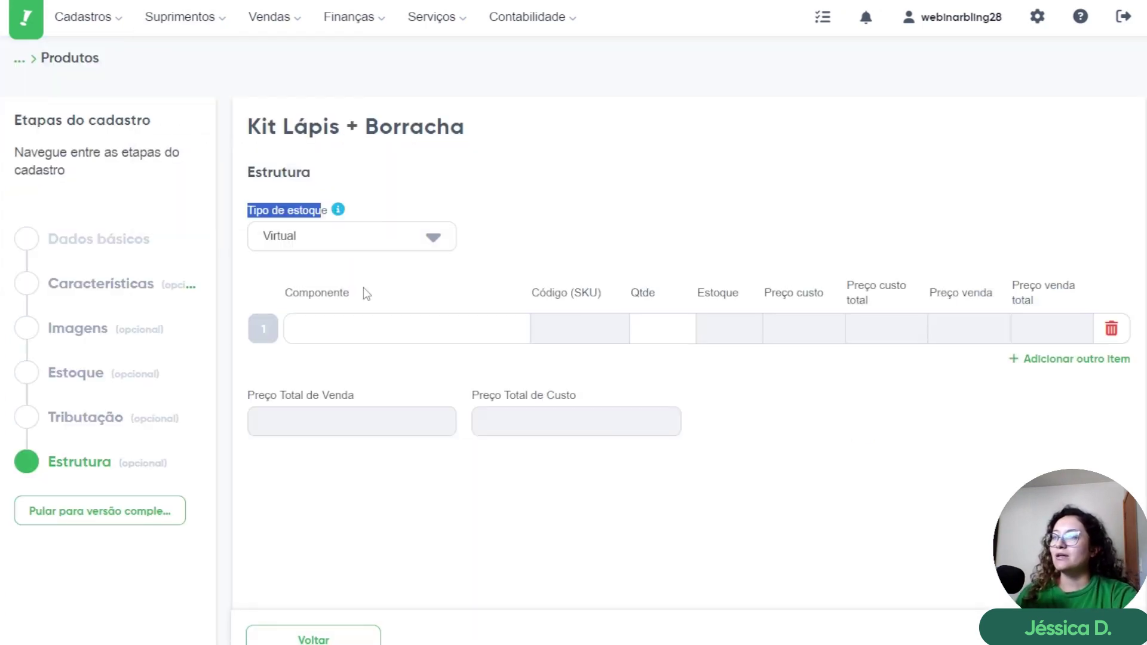
Step: Try the stock type Físico with Lançar estoque set to Produto
left_click(358, 246)
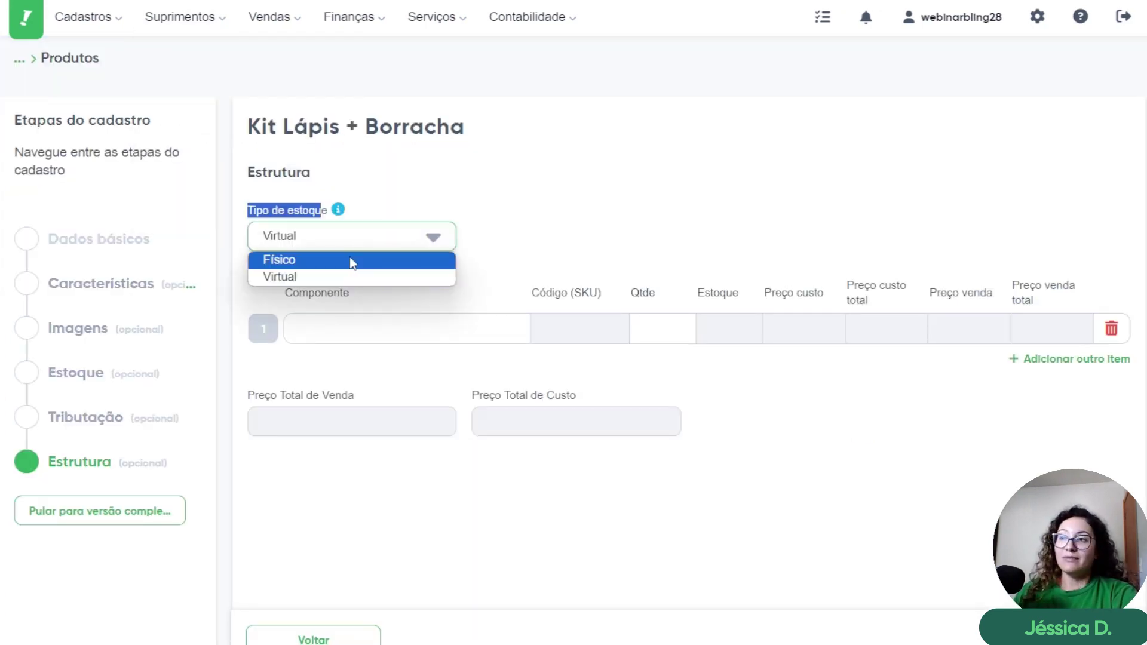
left_click(352, 261)
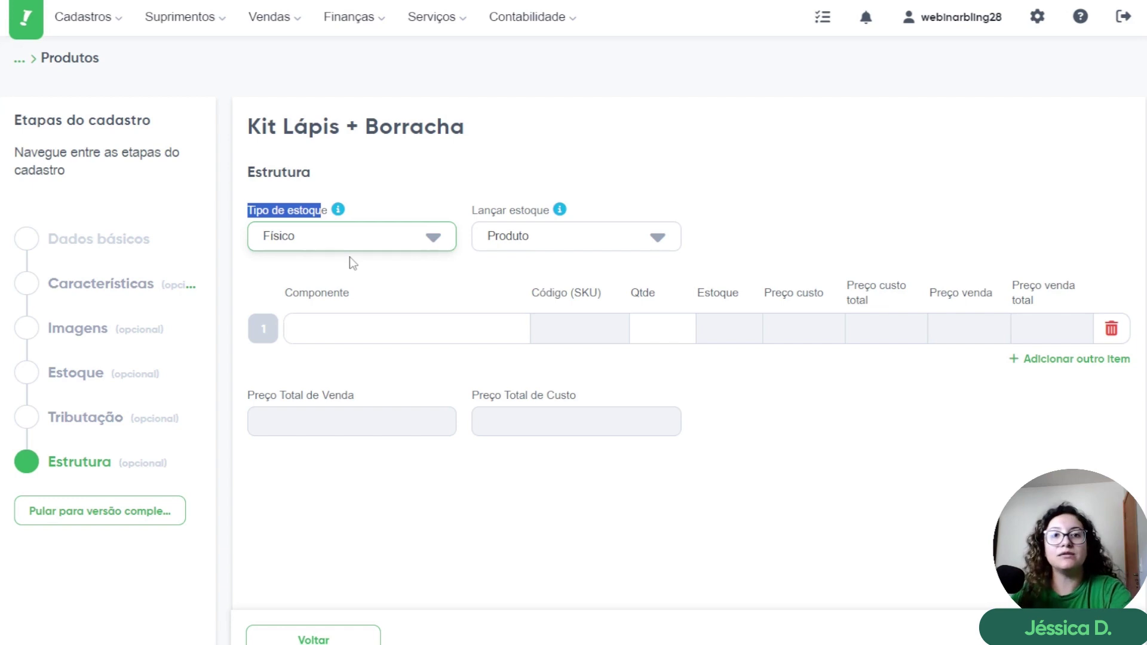
left_click(487, 245)
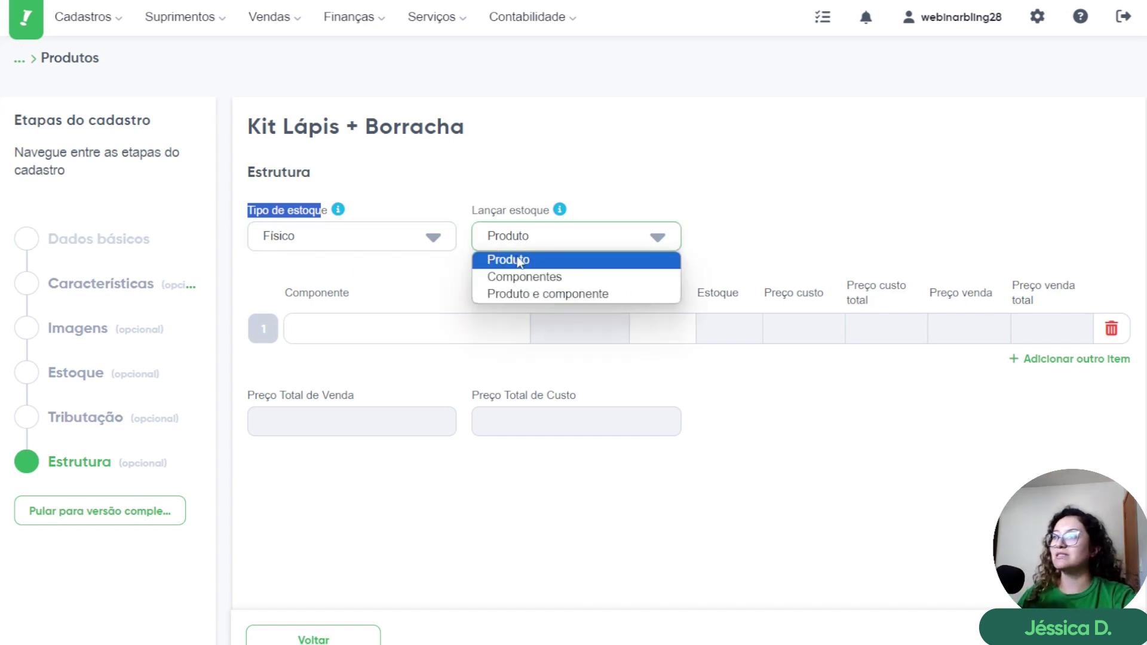
left_click(515, 260)
left_click(538, 243)
left_click(539, 244)
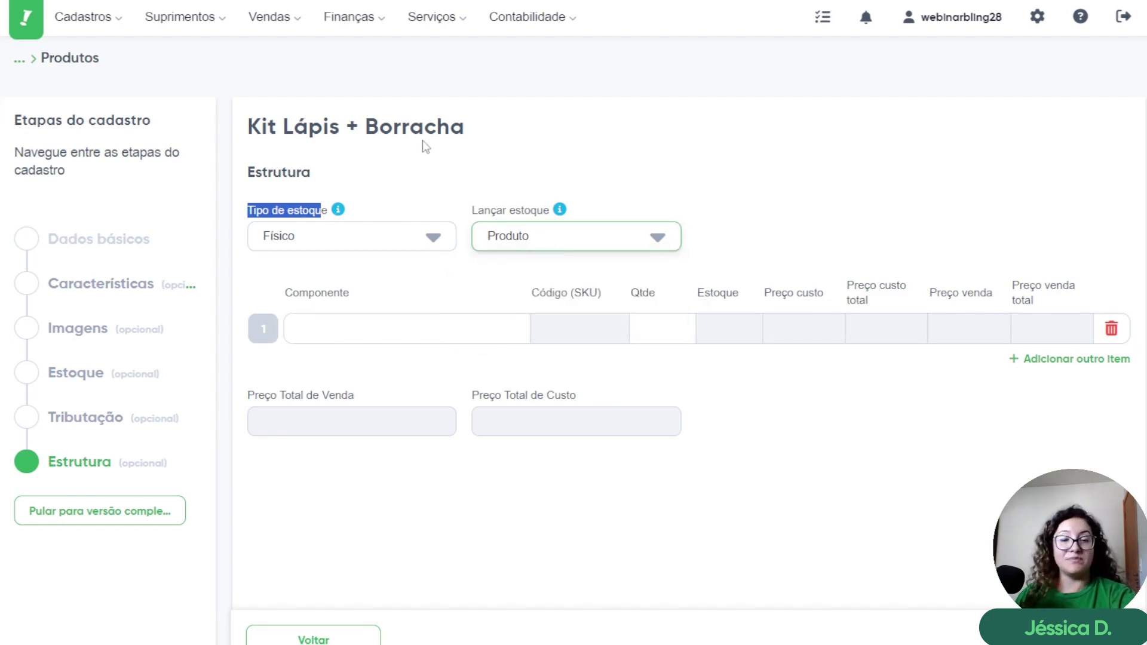
Step: Try the Lançar estoque options Componentes and Produto e componente for the physical stock type
left_click(611, 236)
left_click(572, 278)
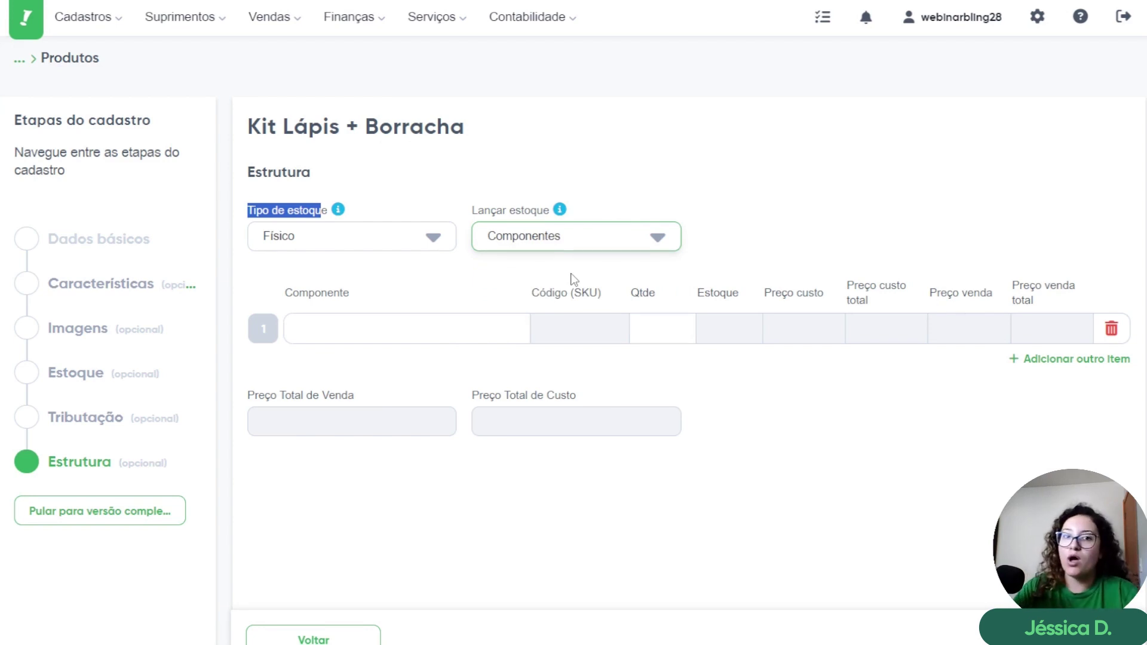
left_click(576, 234)
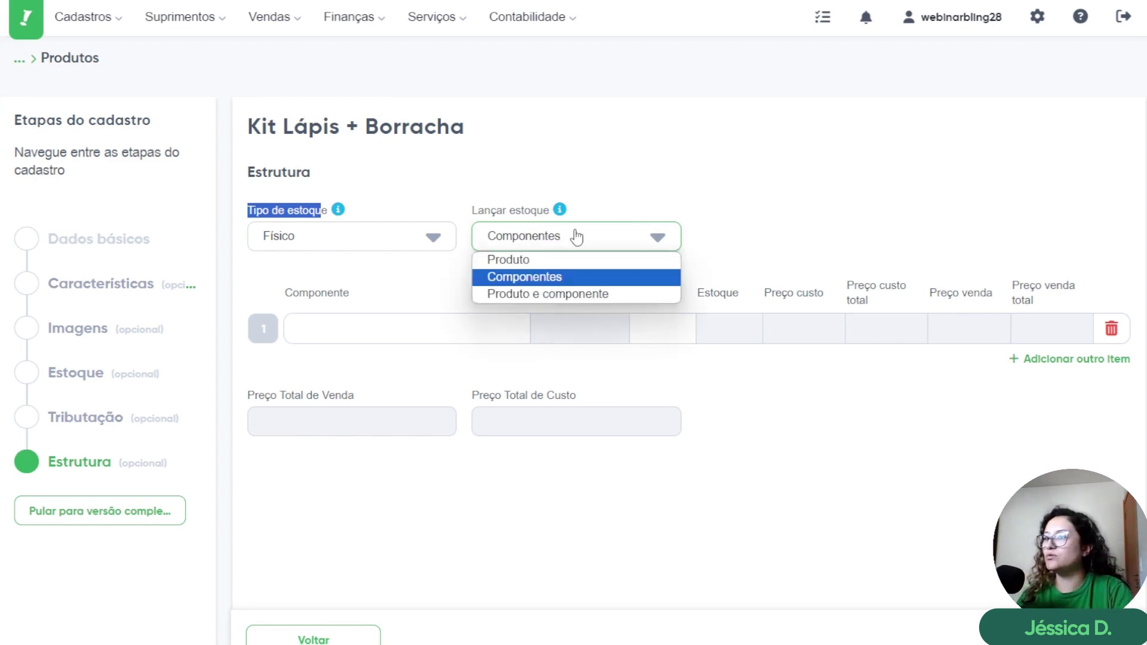
left_click(549, 293)
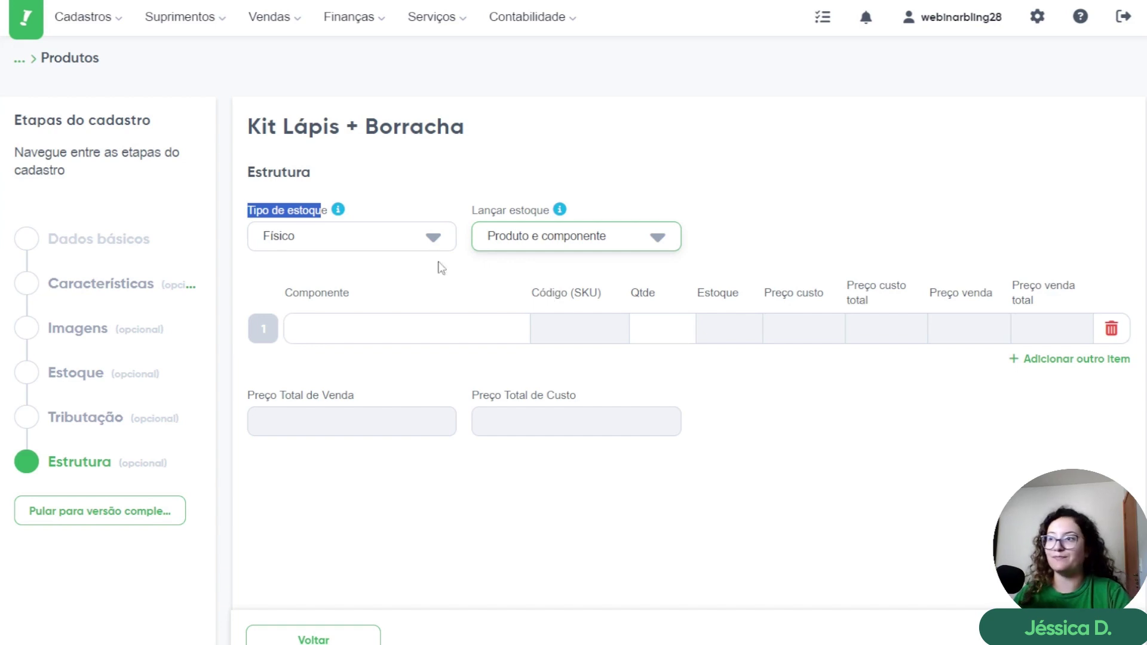
Step: Set the kit's stock type to Virtual and add Borracha as the first component with quantity 1
left_click(395, 243)
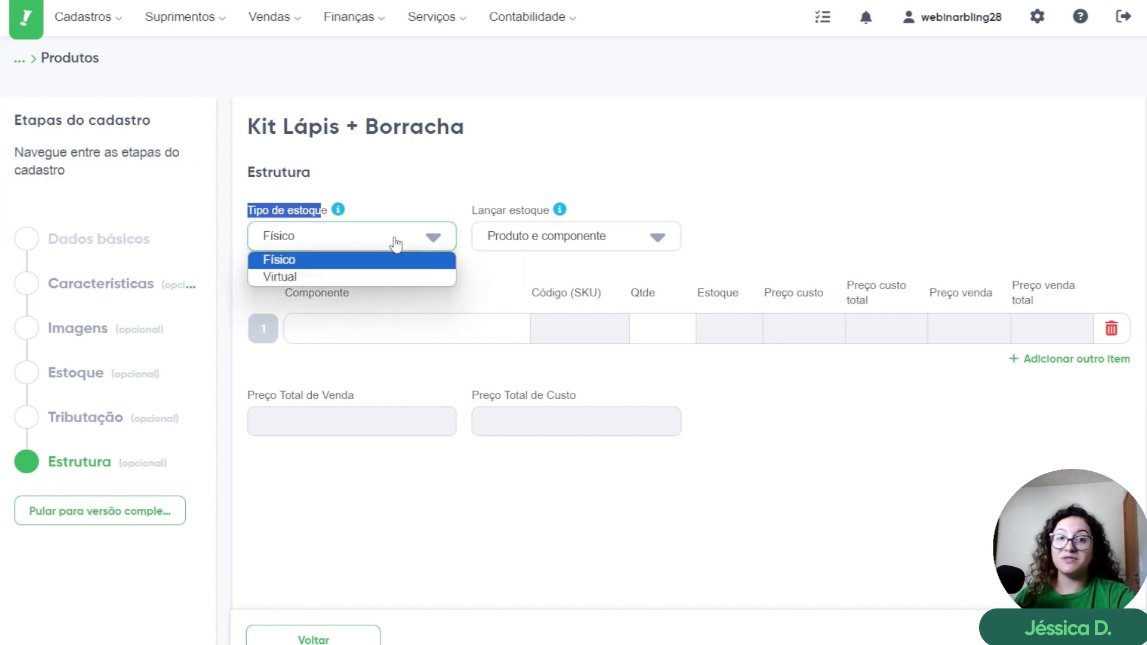
left_click(290, 263)
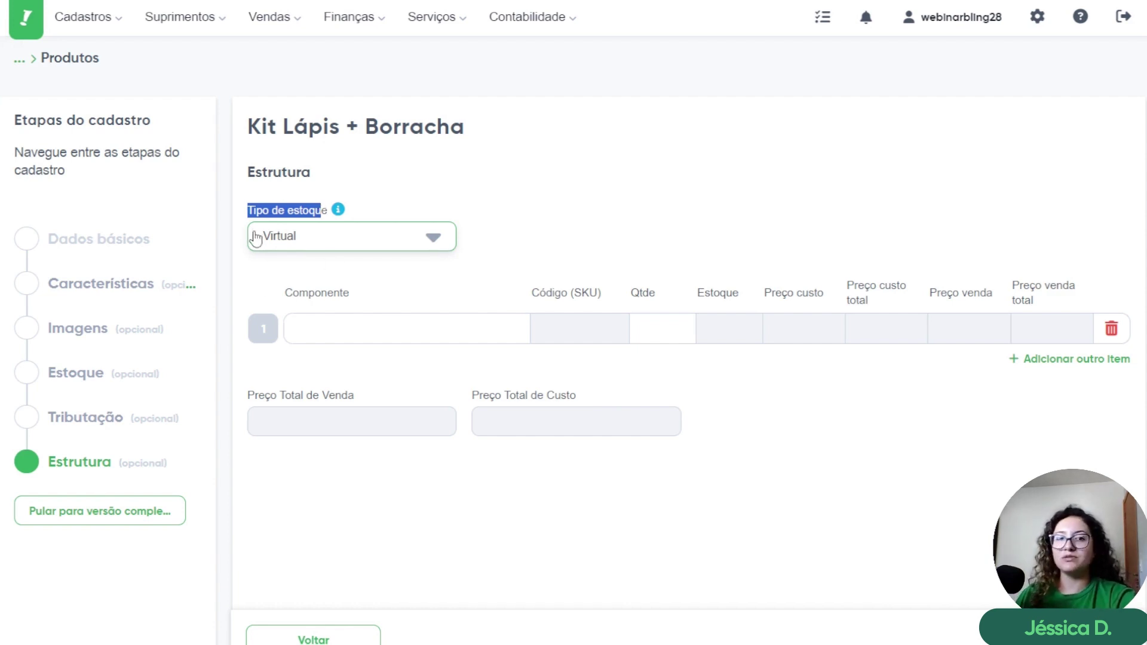
left_click(320, 331)
type("bor")
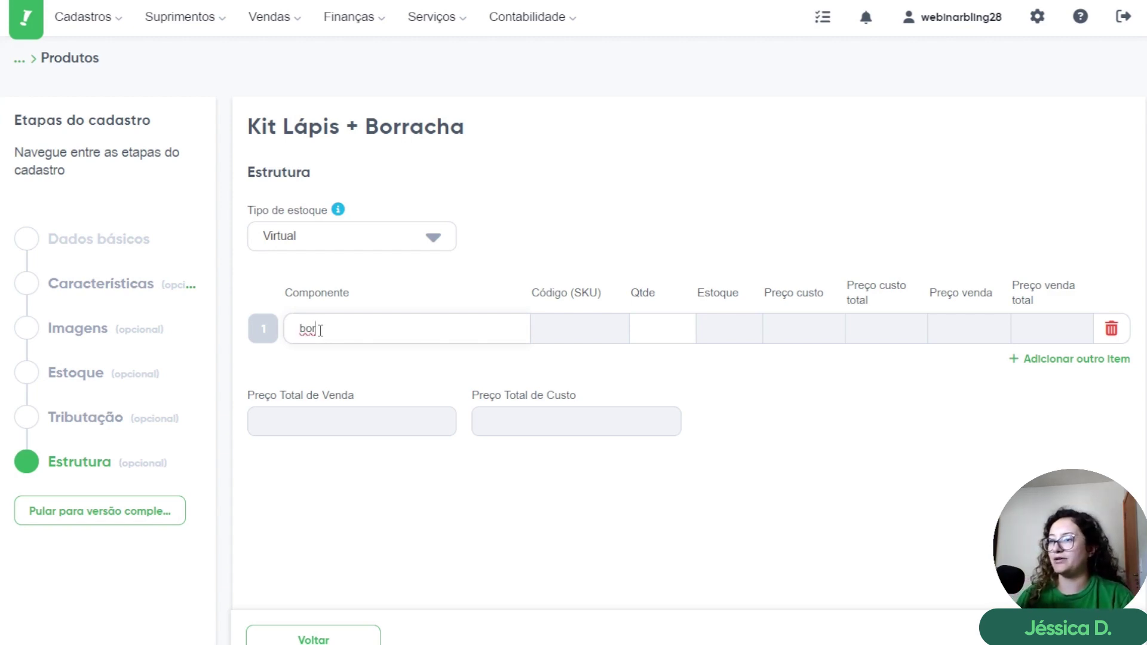
left_click(326, 359)
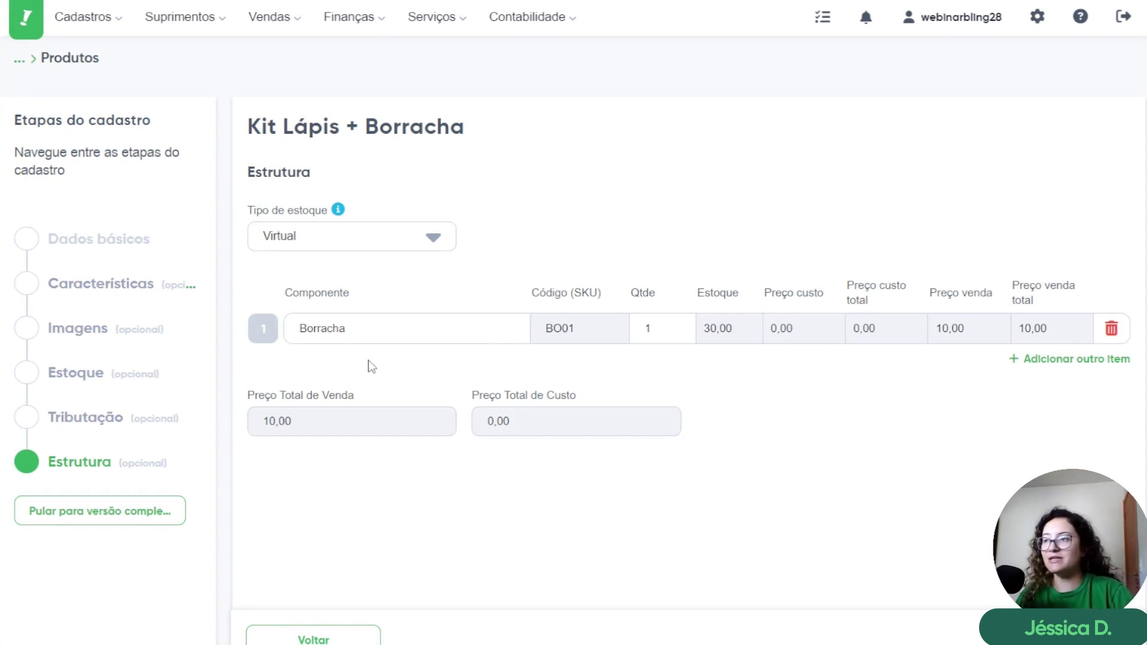
double_click(682, 327)
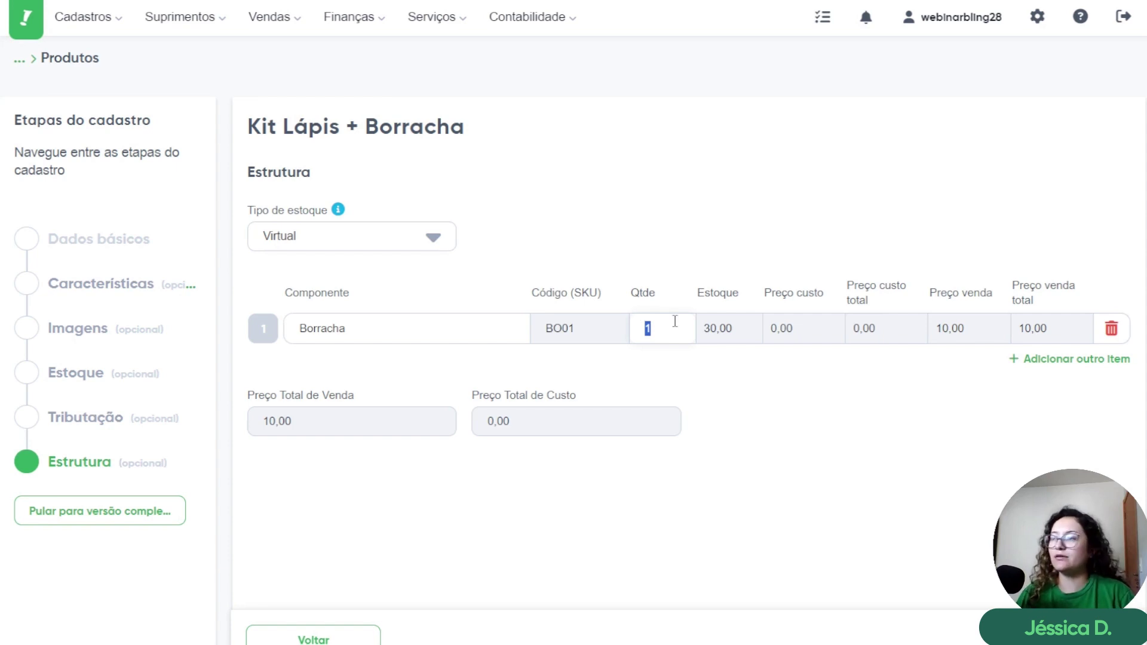
Step: Add Lápis as the kit's second component with quantity 1 and save the product
left_click(1081, 358)
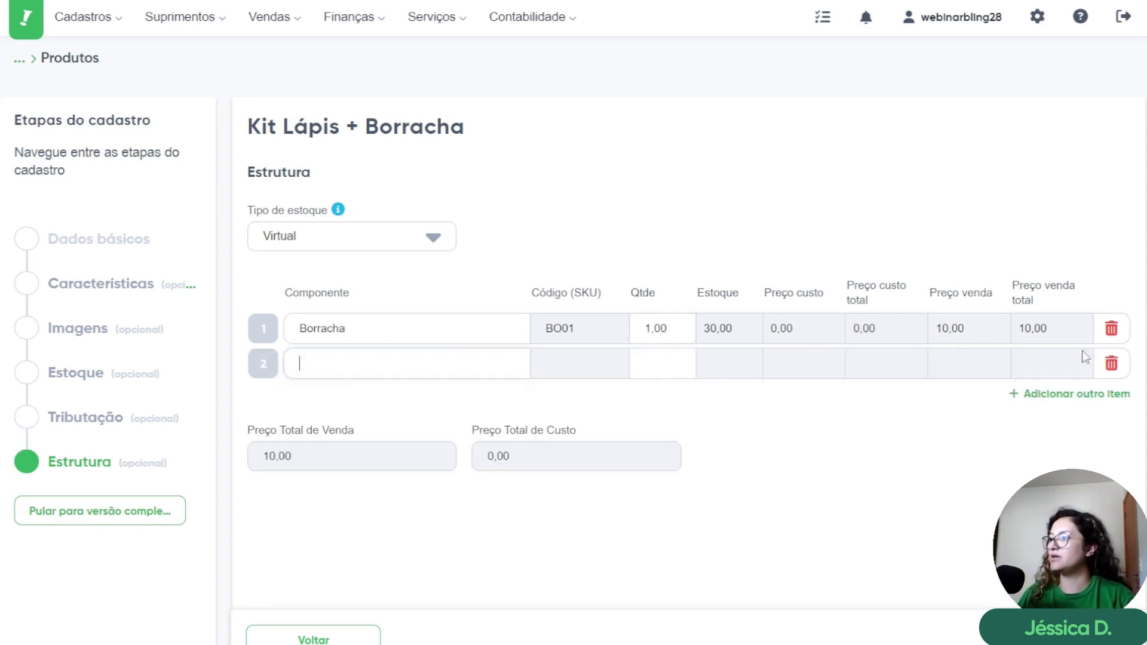
left_click(464, 355)
type("Lápis")
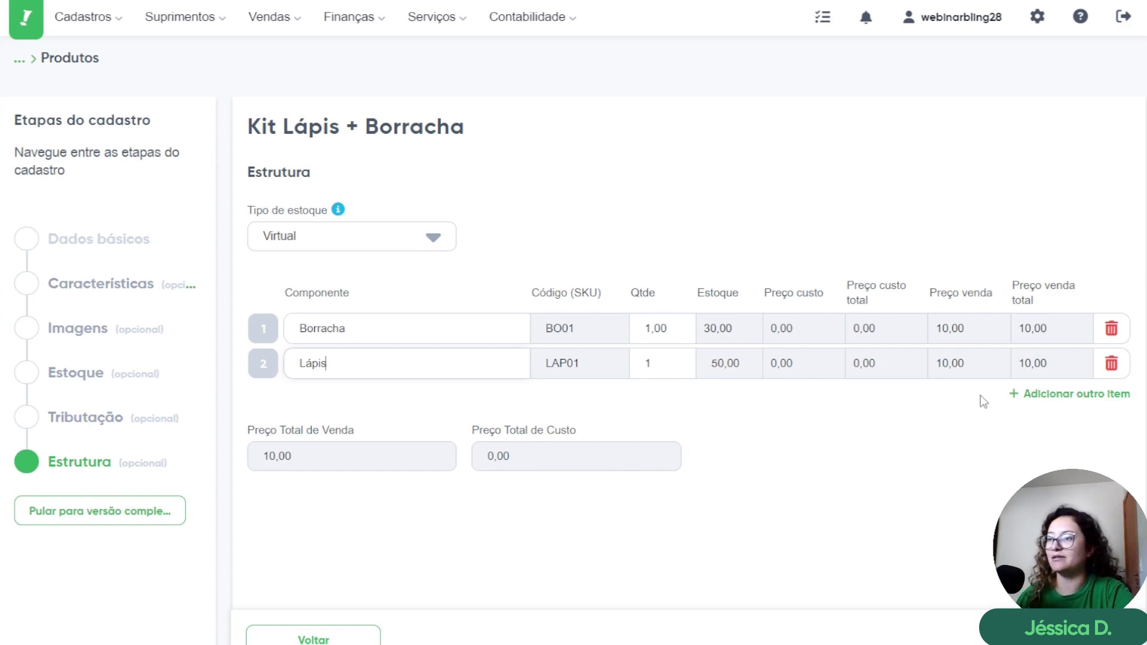
key("Return")
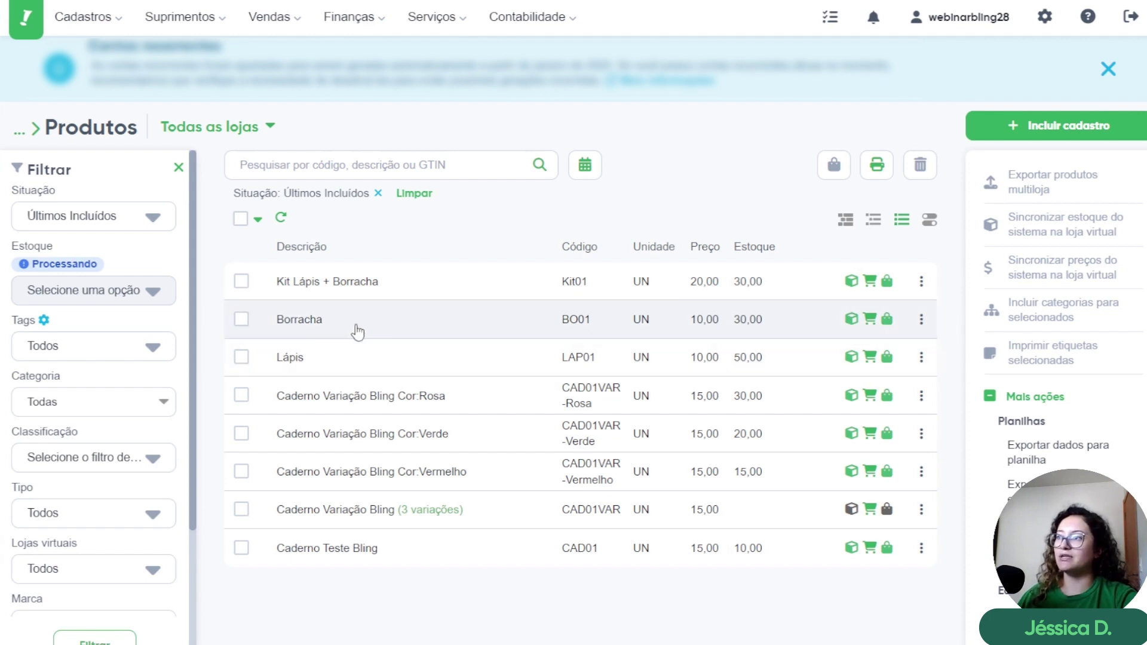
Step: Record a new Saída stock entry with quantity 1 for the Borracha product
mouse_move(850, 322)
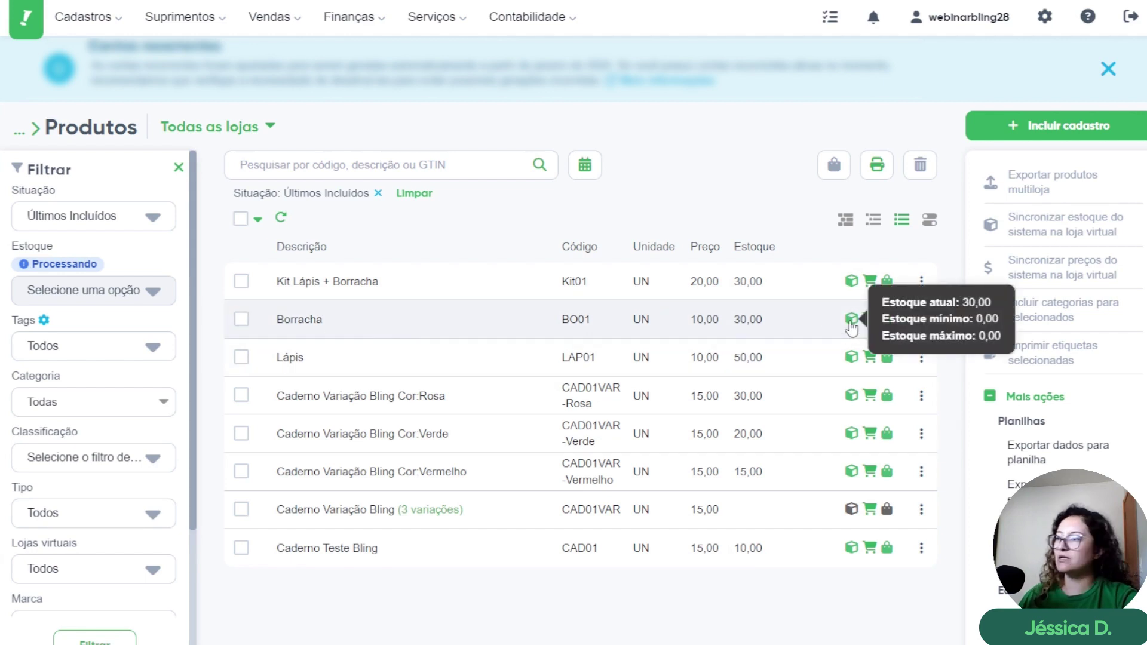
left_click(849, 321)
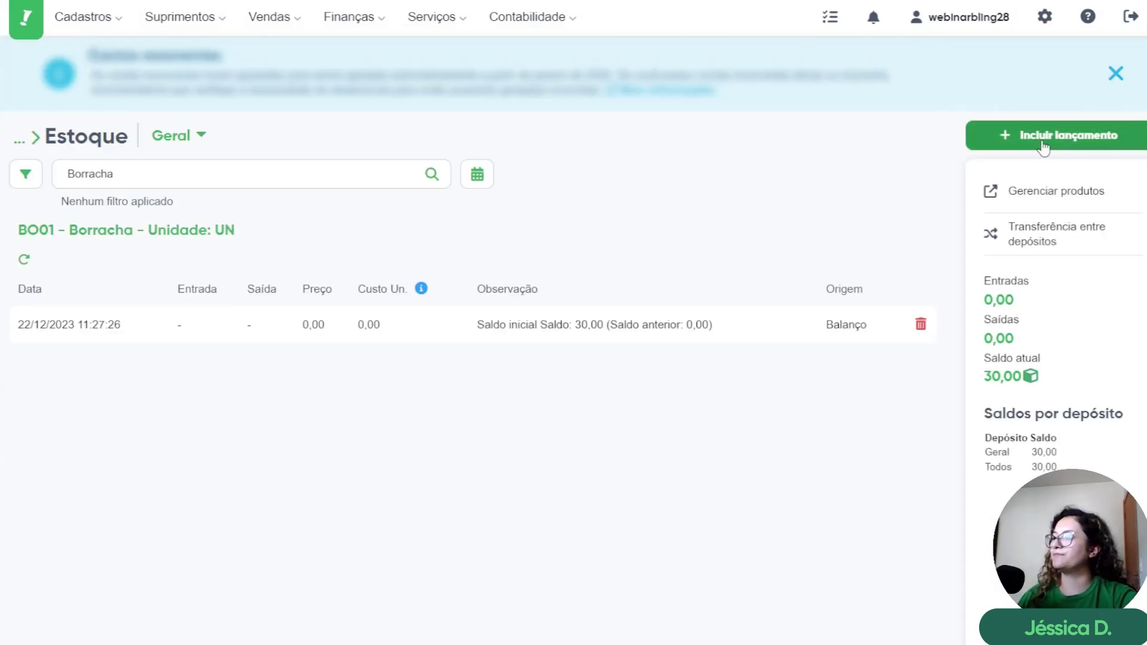
left_click(1020, 140)
left_click(492, 280)
left_click(493, 313)
left_click(635, 275)
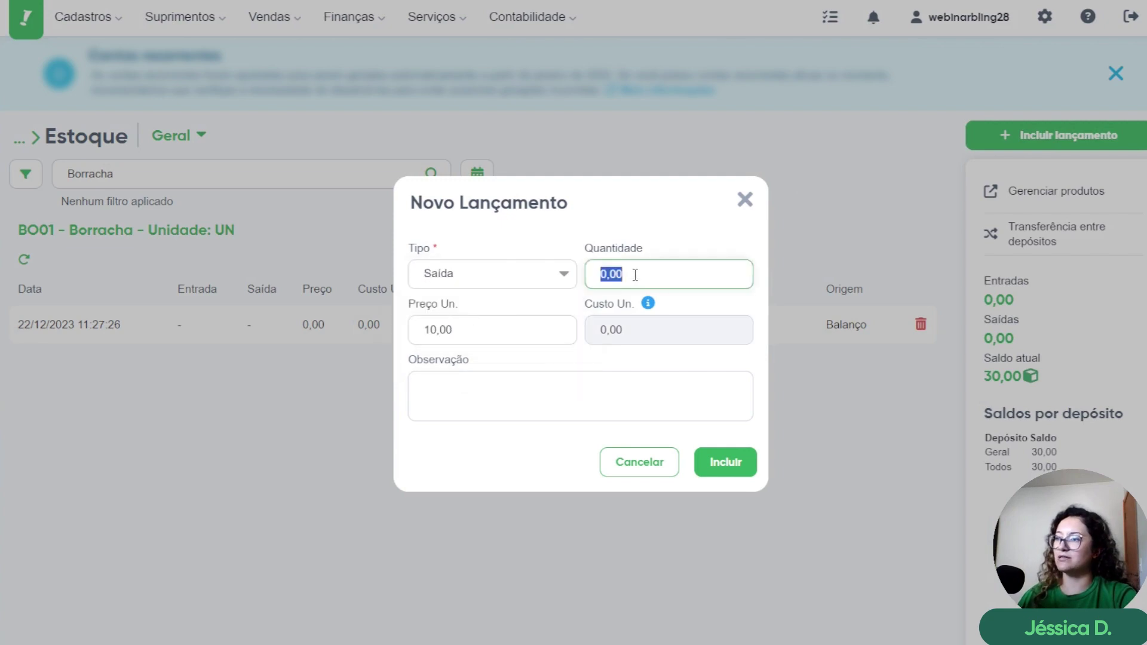
type("1")
left_click(740, 463)
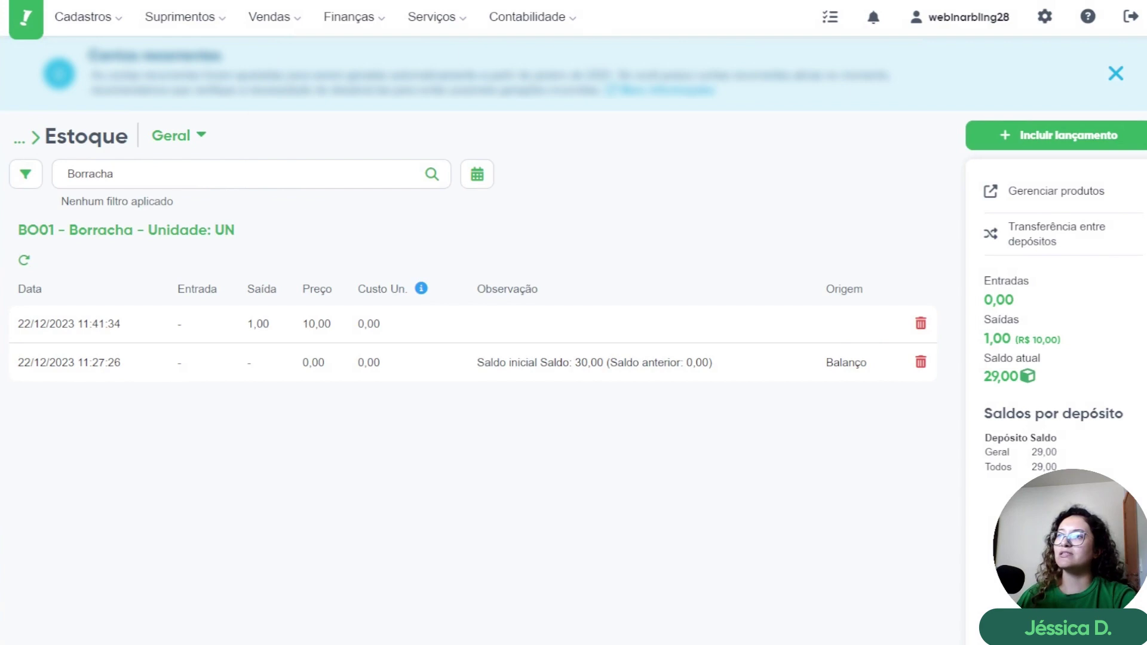
Step: Check the kit's stock in the product list, view the Kit Lápis + Borracha record and close it without changes
key("alt+Left")
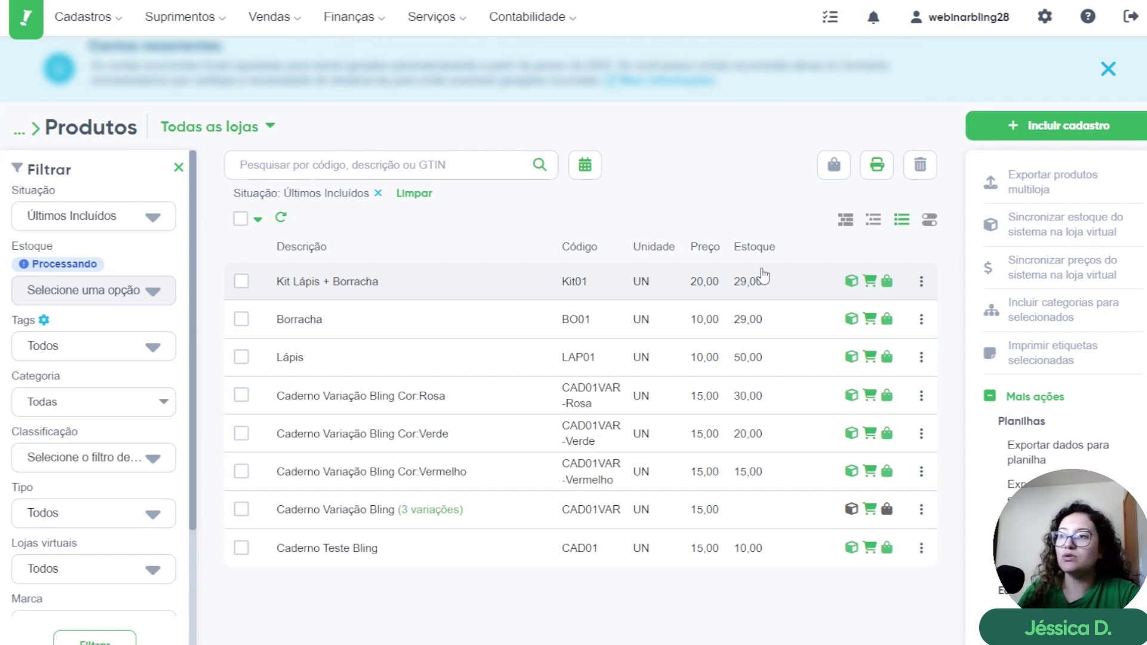
left_click(411, 280)
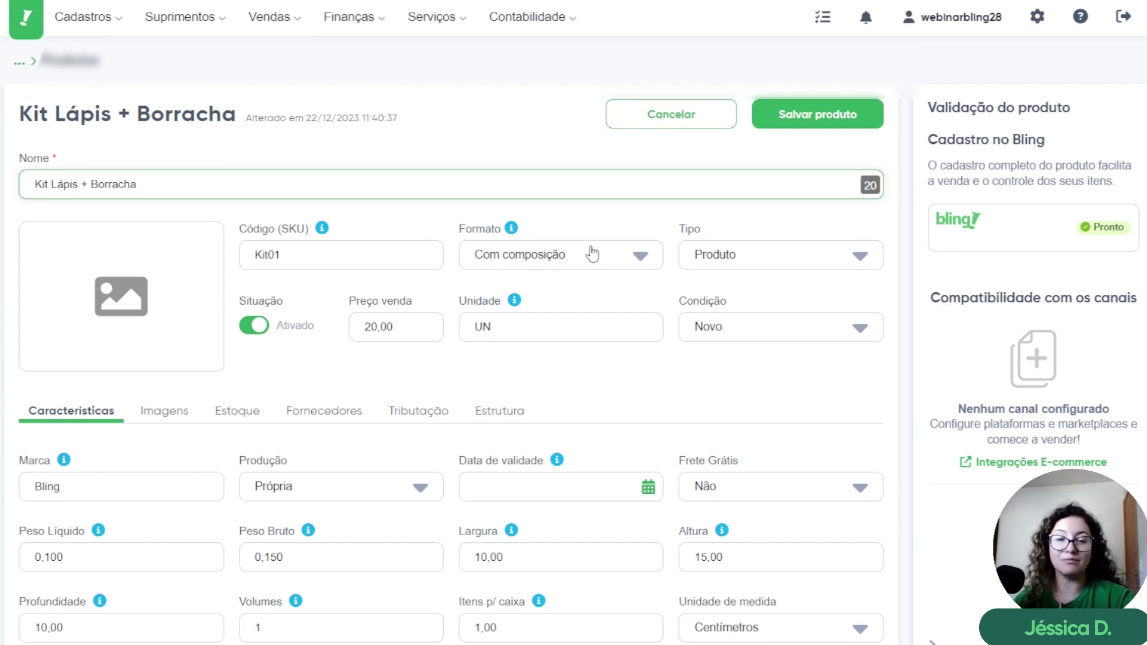
left_click(660, 122)
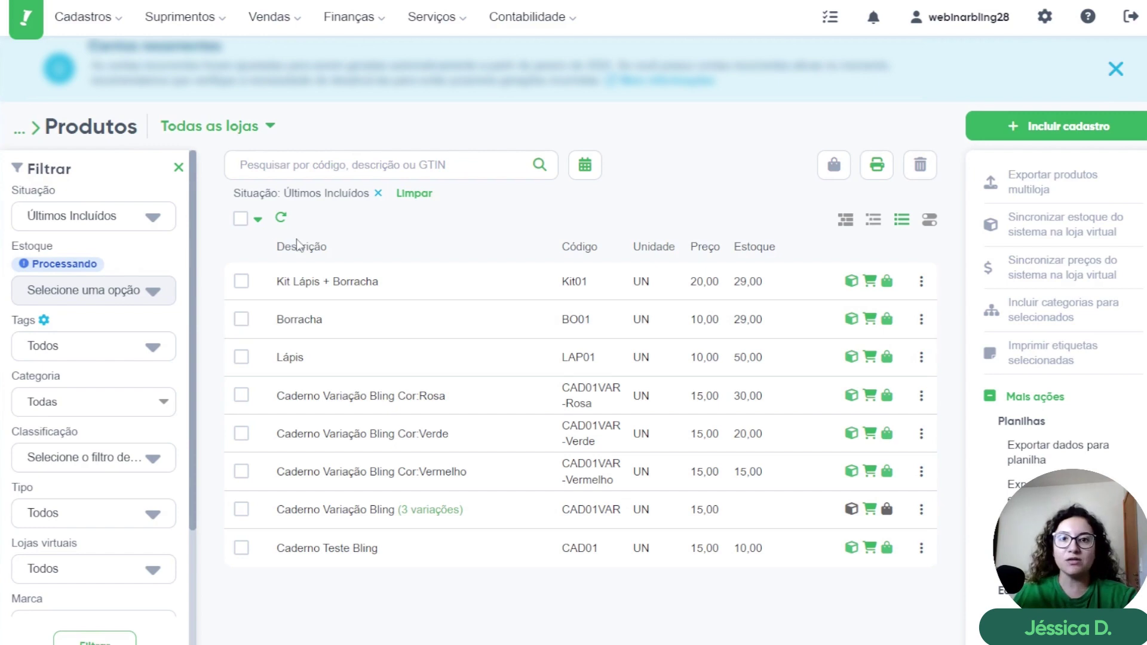
Step: Enable the option Desmembrar produtos de uma estrutura na nota fiscal in the system's general Vendas settings
left_click(1042, 23)
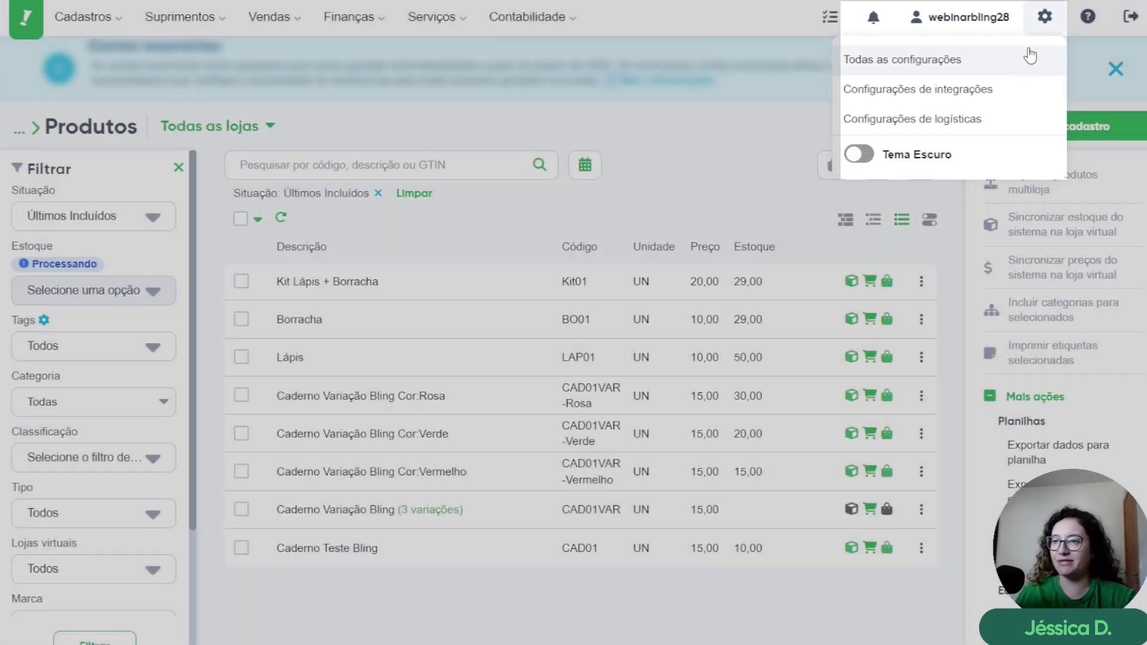
left_click(1028, 57)
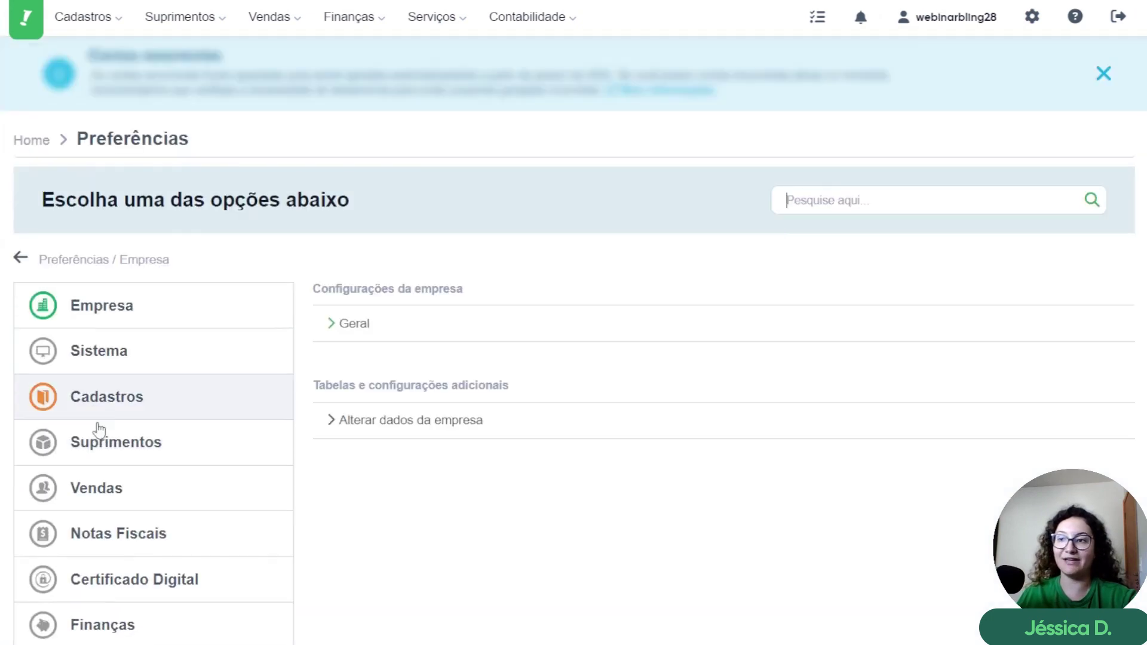
left_click(102, 495)
left_click(419, 328)
scroll(487, 358, "down", 3)
scroll(497, 400, "down", 9)
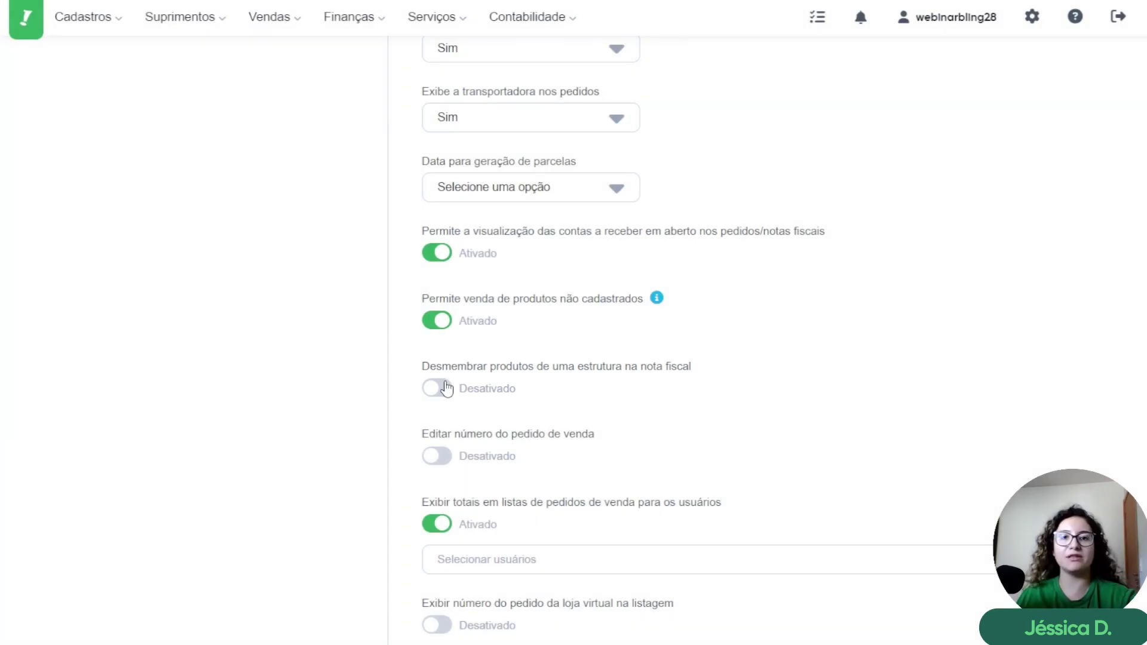
left_click(445, 389)
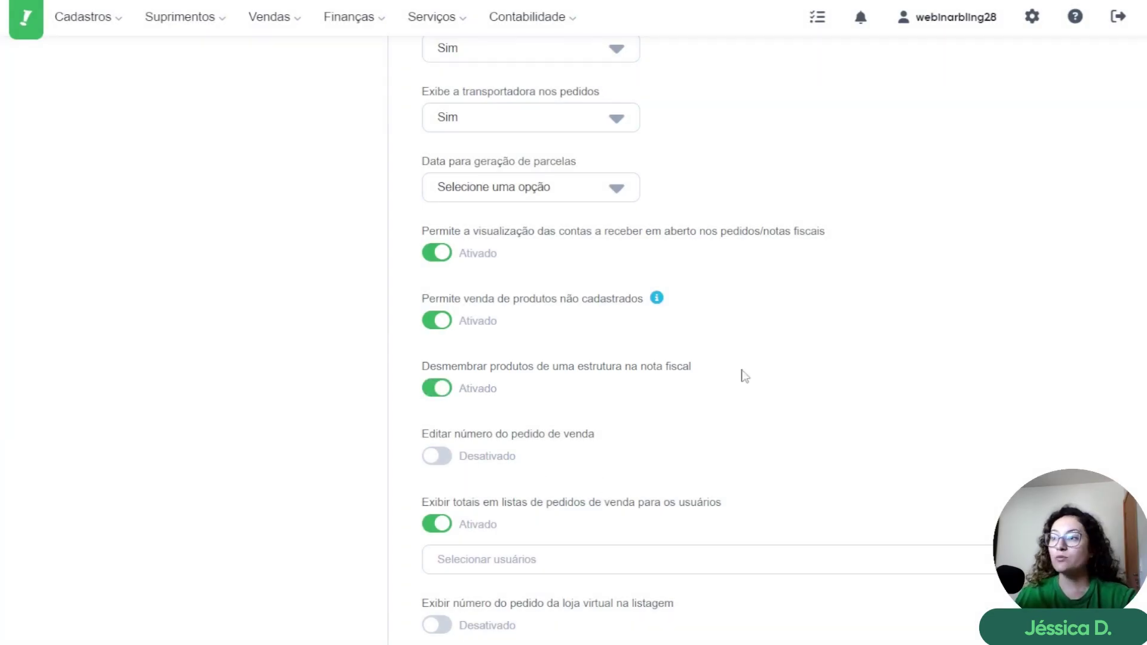